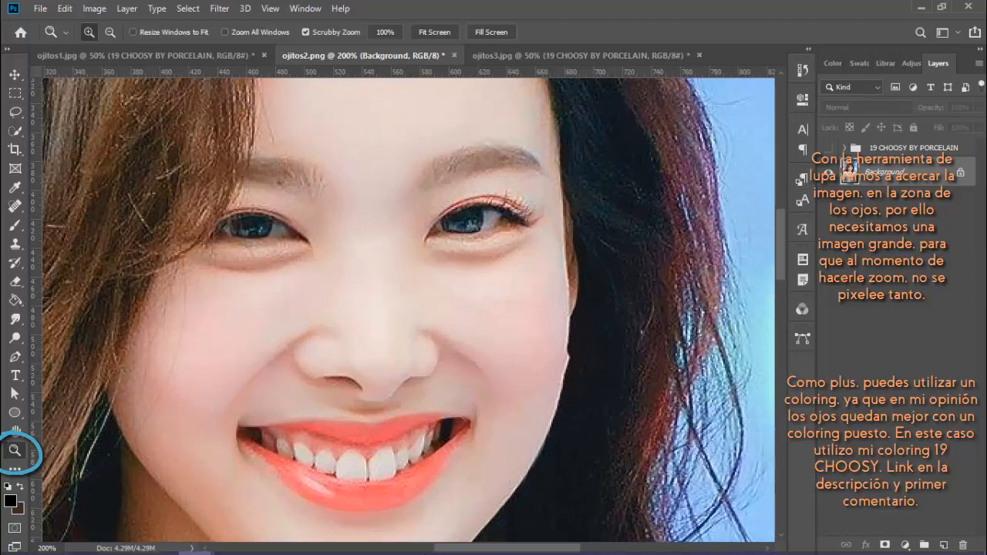
# Add a new blank layer above the Background of ojitos2.png
pyautogui.moveTo(464, 550); pyautogui.dragTo(447, 550)
pyautogui.hotkey('ctrl', 'shift', 'n')
pyautogui.press('Return')
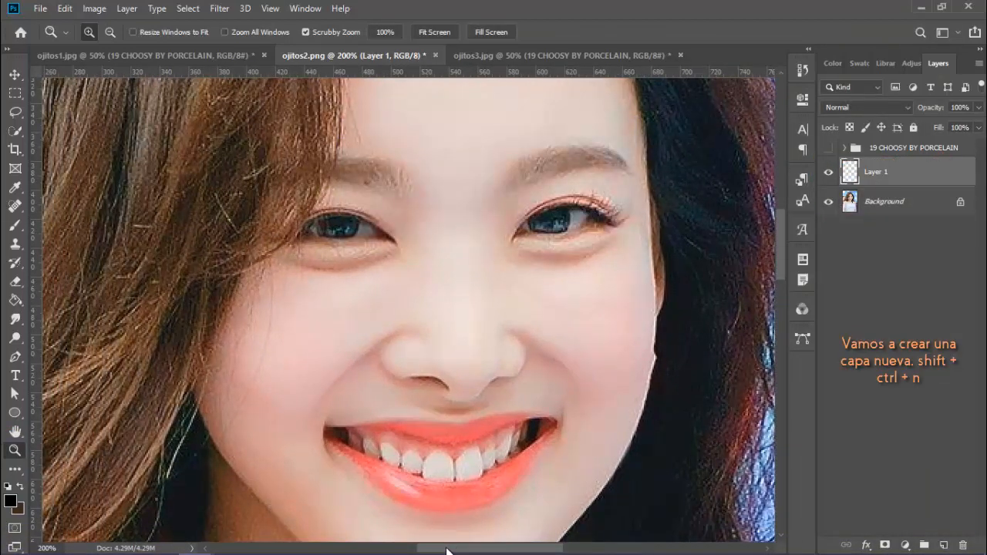
# Choose the Brush tool and set its brush size to 5 px
pyautogui.click(15, 74)
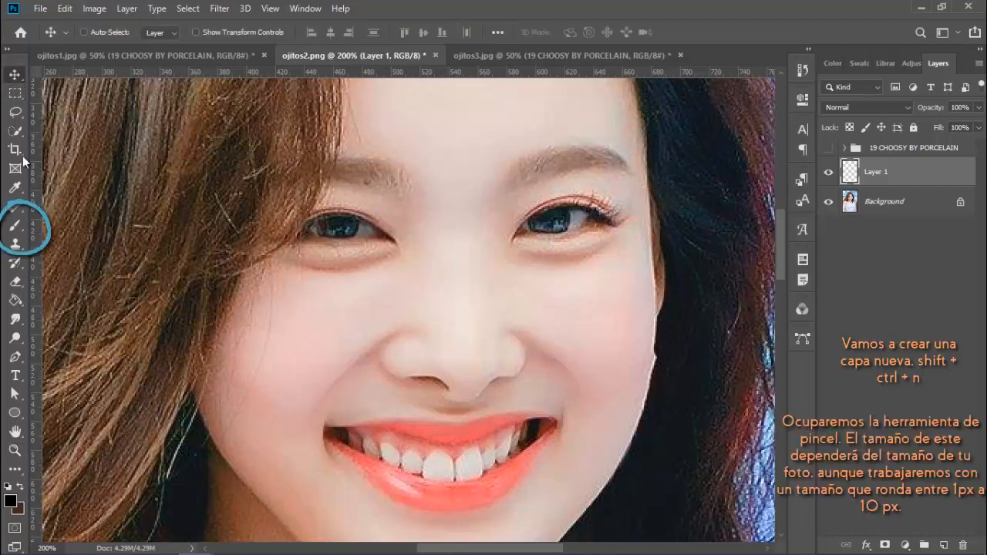
pyautogui.click(20, 235)
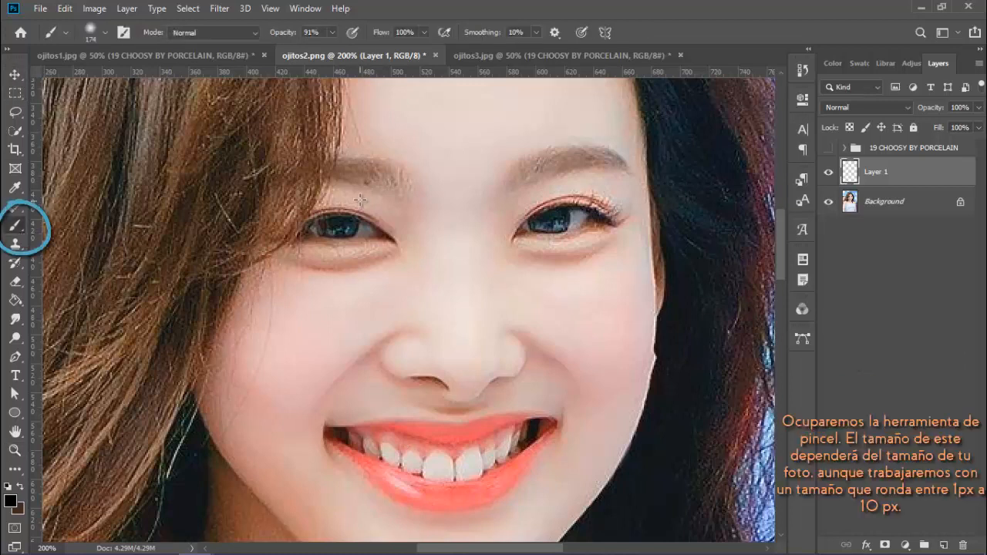
pyautogui.click(103, 32)
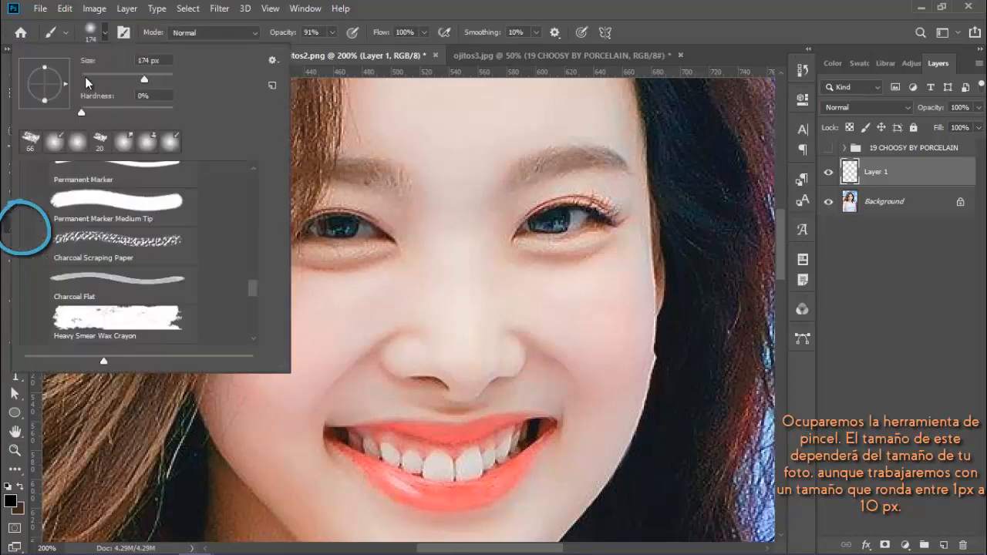
pyautogui.click(86, 80)
pyautogui.moveTo(83, 76); pyautogui.dragTo(82, 75)
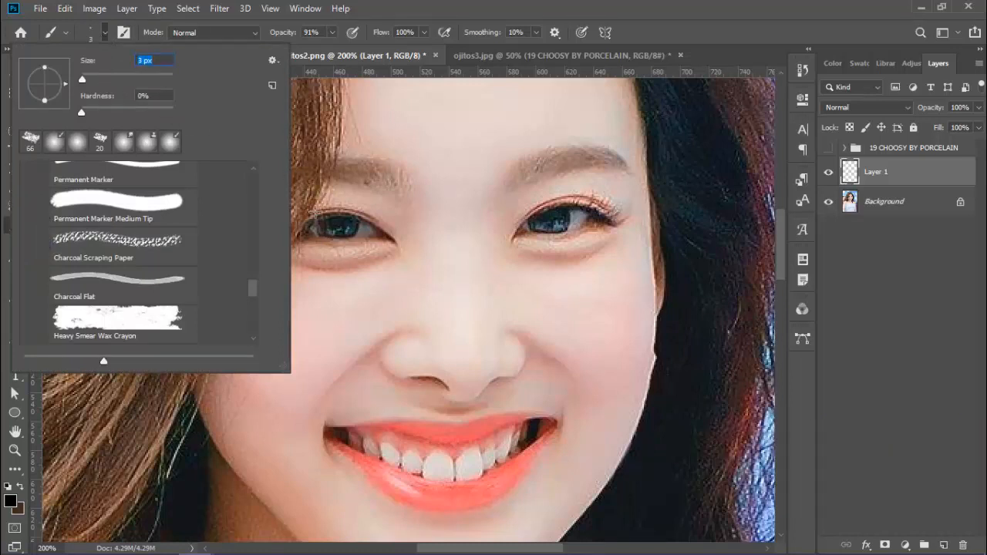
pyautogui.click(143, 60)
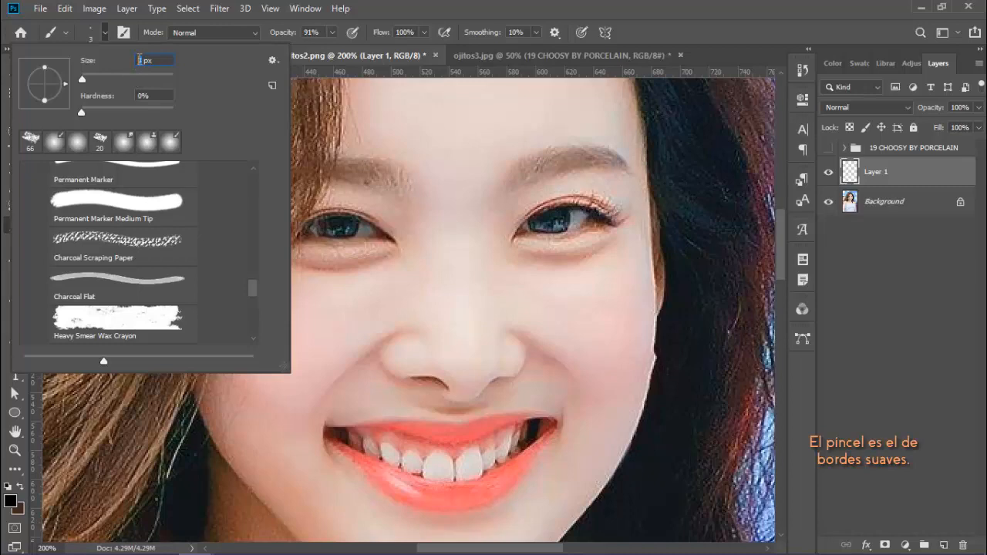
pyautogui.press('Return')
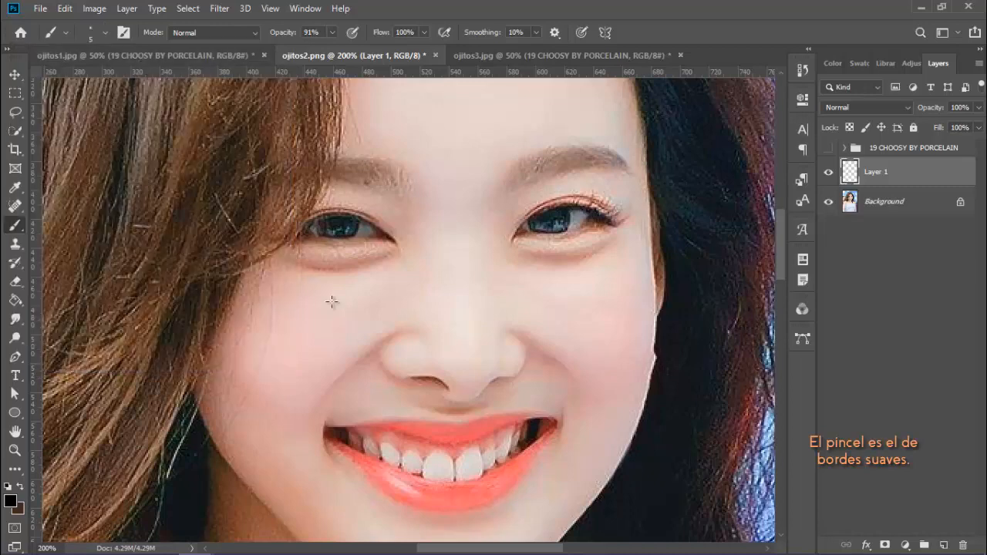
# Set the foreground colour to light blue #c3edff
pyautogui.click(14, 449)
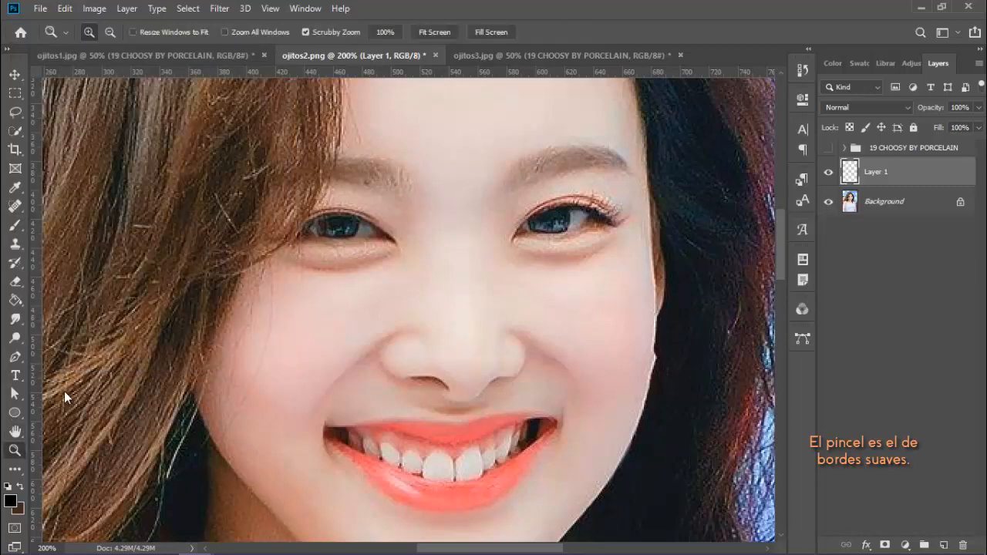
pyautogui.click(305, 235)
pyautogui.click(376, 186)
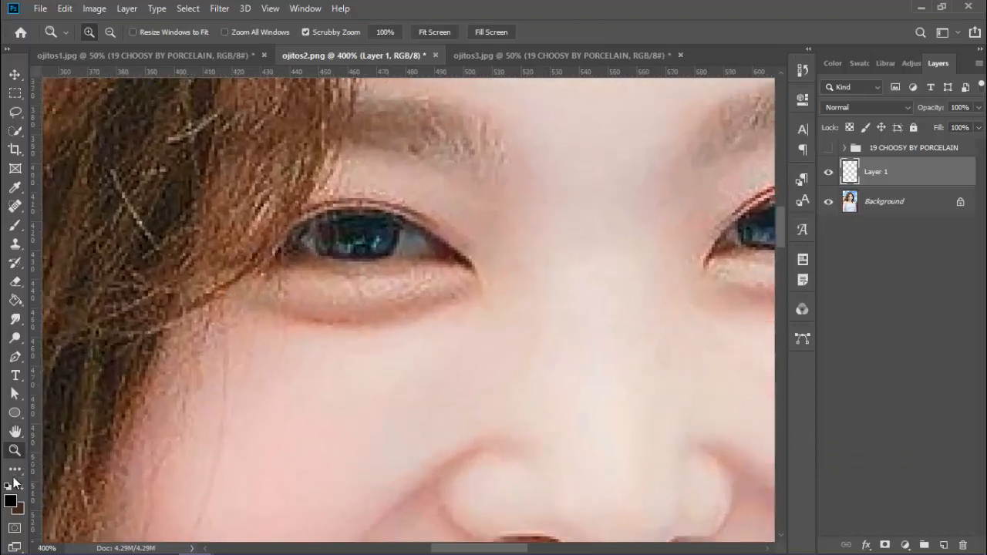
pyautogui.click(11, 502)
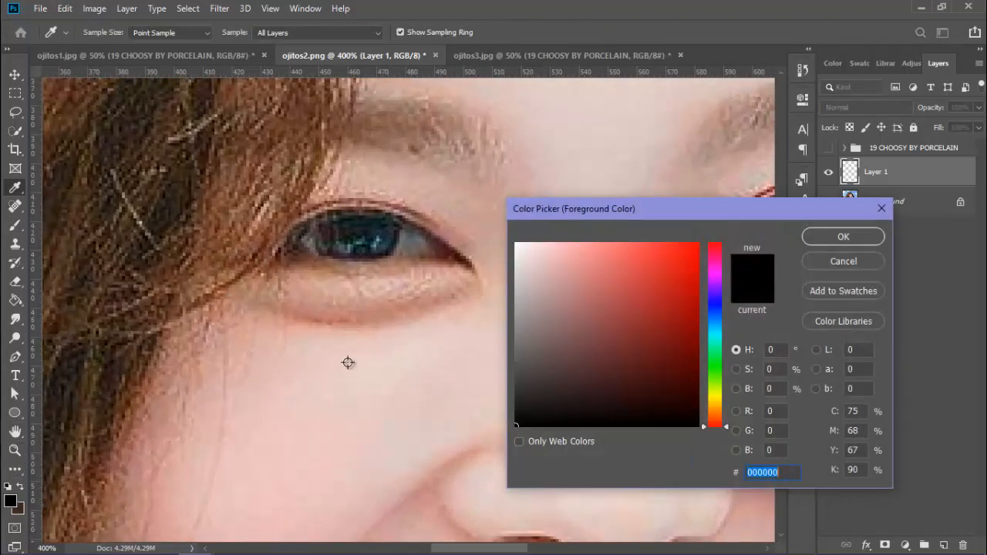
pyautogui.click(717, 326)
pyautogui.click(549, 257)
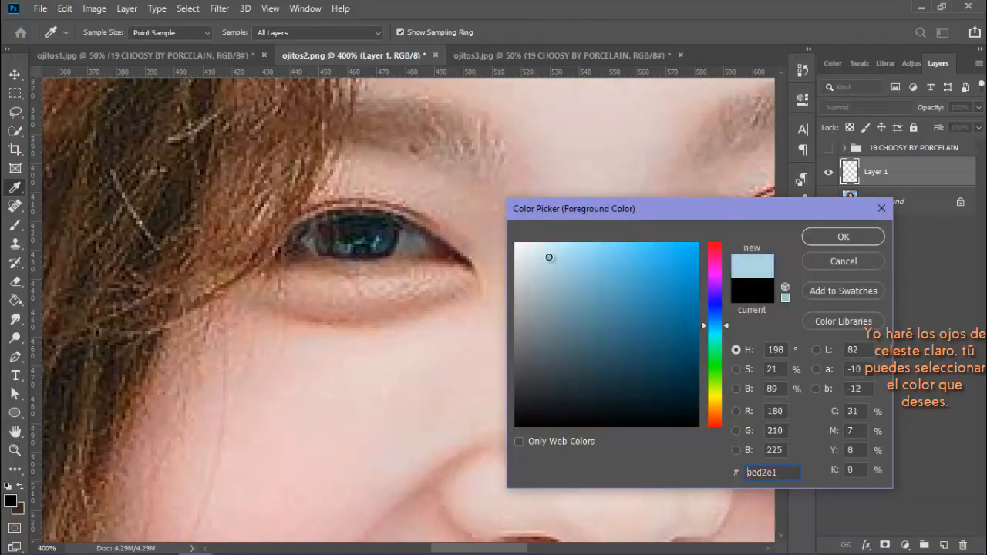
pyautogui.moveTo(549, 257); pyautogui.dragTo(558, 215)
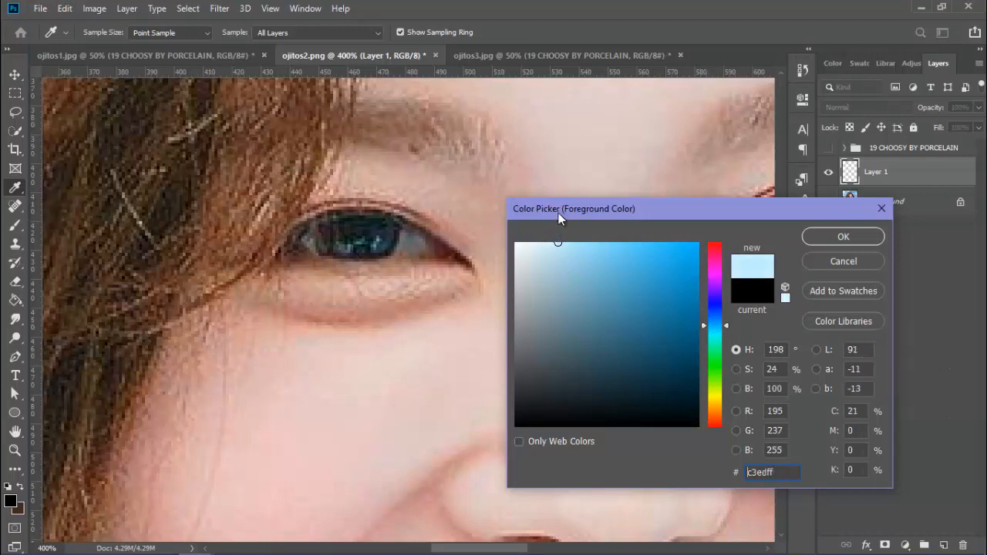
pyautogui.click(841, 237)
# Brush a small light-blue stroke along the lower part of both irises, keeping clear of the iris edges and undoing any faulty stroke
pyautogui.press('z')
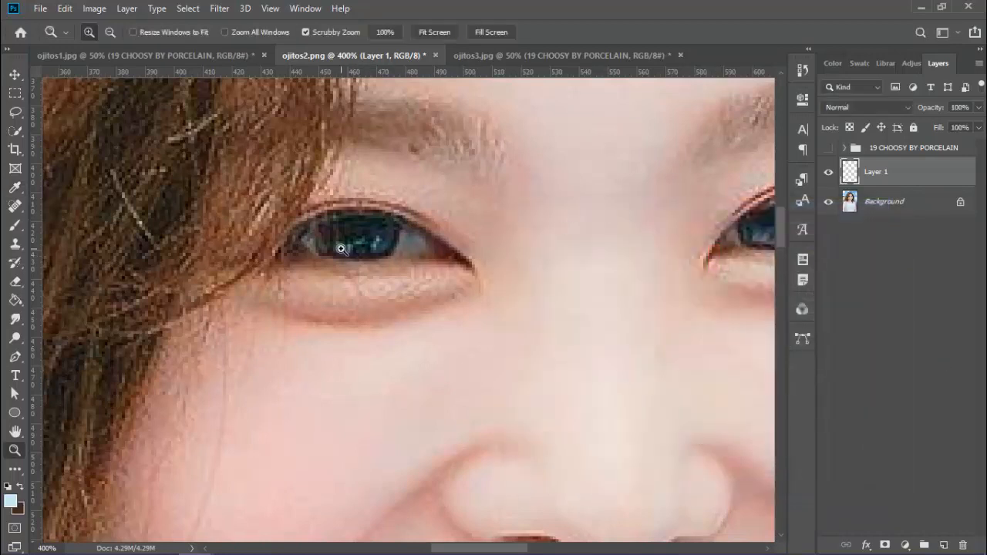
pyautogui.click(15, 225)
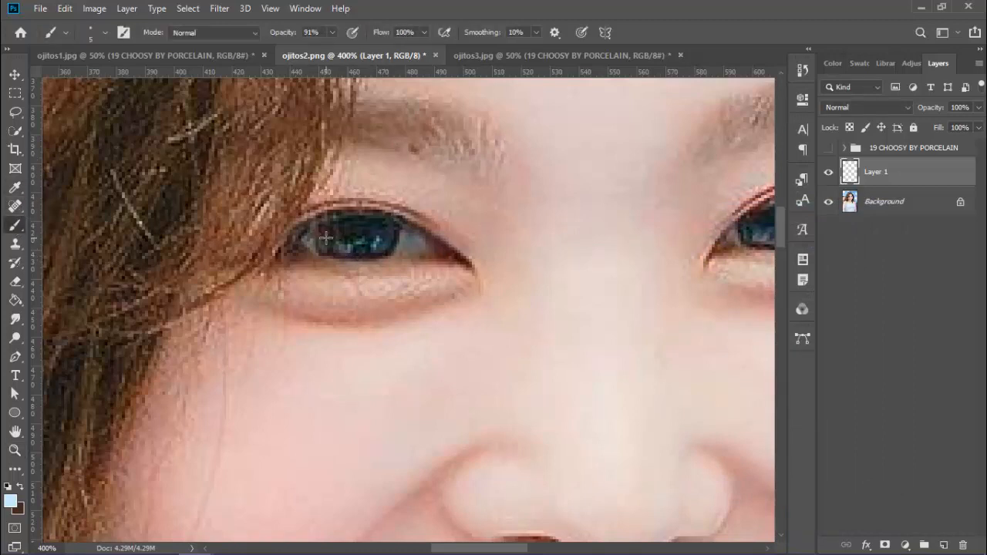
pyautogui.moveTo(326, 238)
pyautogui.mouseDown()
pyautogui.moveTo(348, 248)
pyautogui.moveTo(382, 232)
pyautogui.moveTo(348, 247)
pyautogui.mouseUp()
pyautogui.hotkey('ctrl', 'z')
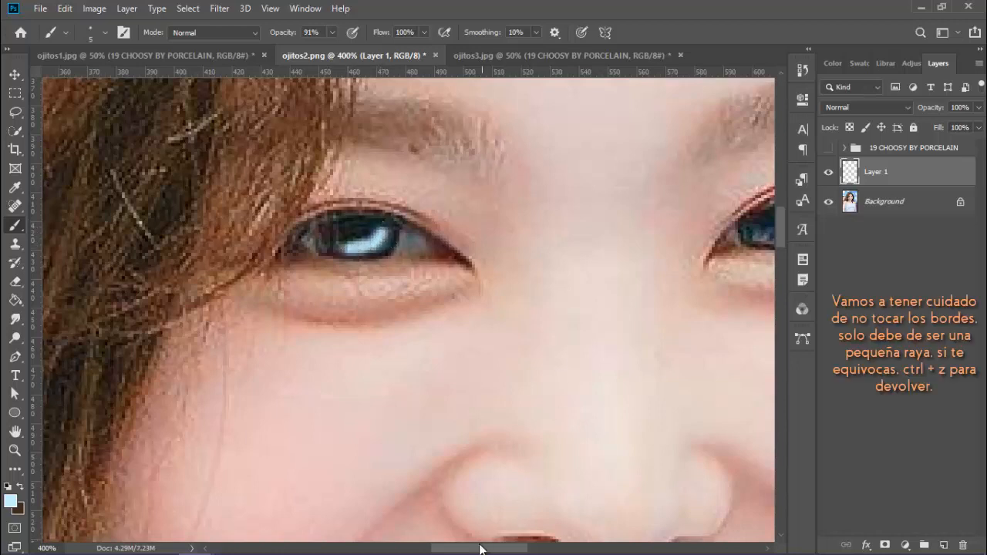
pyautogui.moveTo(479, 548); pyautogui.dragTo(508, 548)
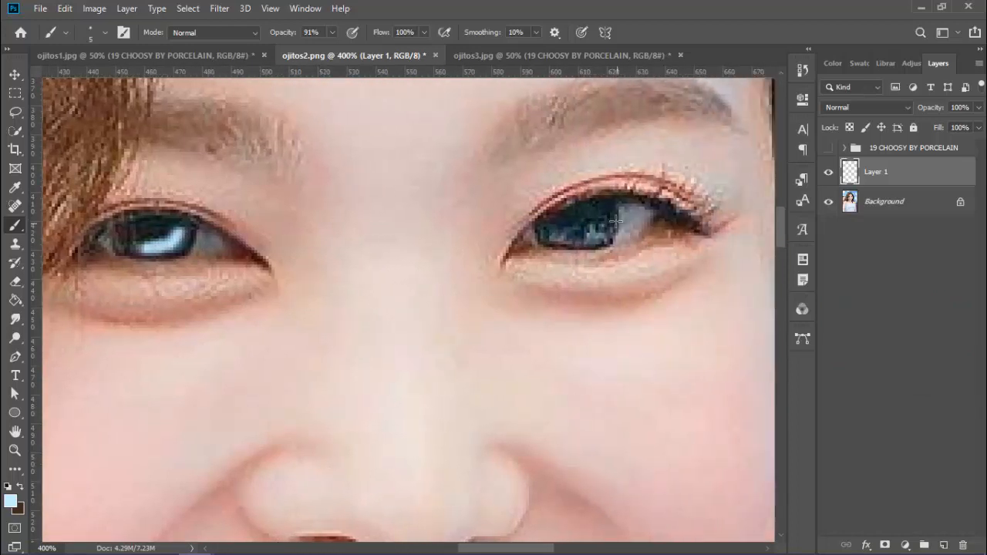
pyautogui.moveTo(609, 216)
pyautogui.mouseDown()
pyautogui.moveTo(604, 236)
pyautogui.moveTo(560, 242)
pyautogui.mouseUp()
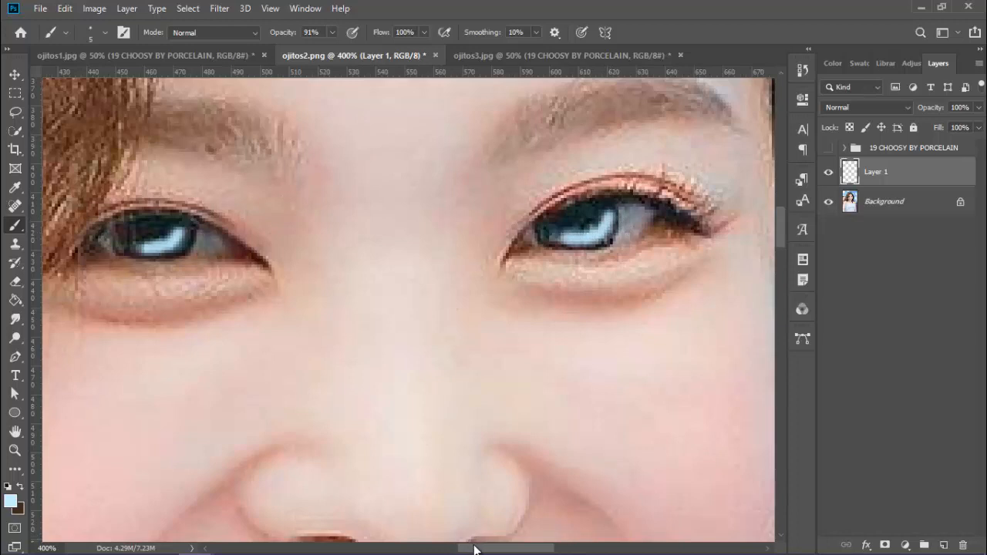
# Set up the Smudge tool with the Soft Round brush at a size of 9 px
pyautogui.moveTo(474, 549); pyautogui.dragTo(444, 548)
pyautogui.click(15, 319)
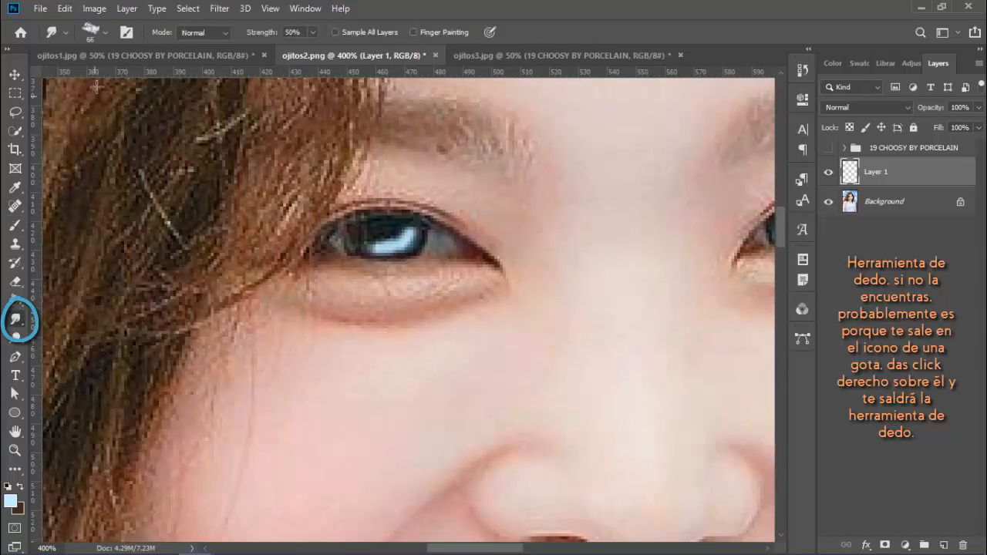
pyautogui.click(103, 32)
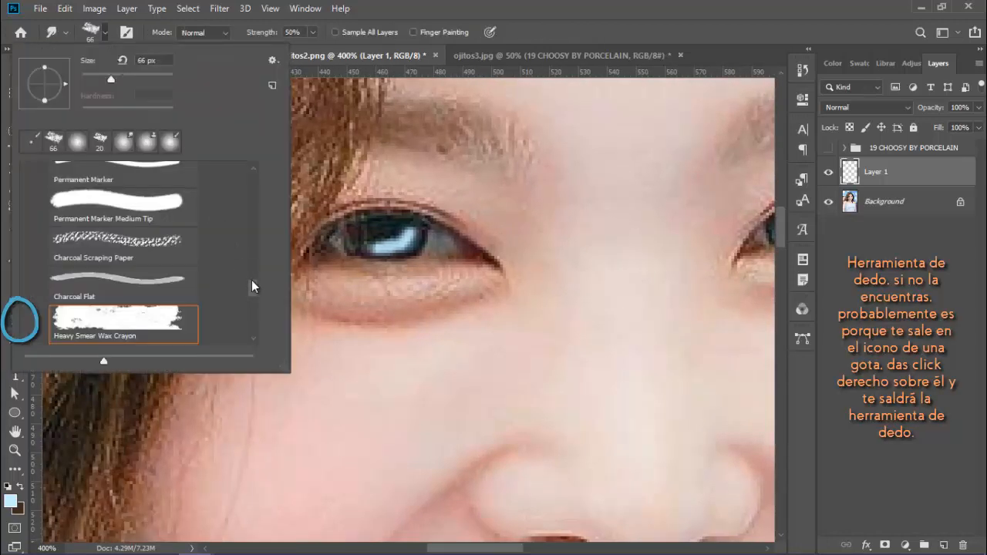
pyautogui.moveTo(255, 248); pyautogui.dragTo(255, 184)
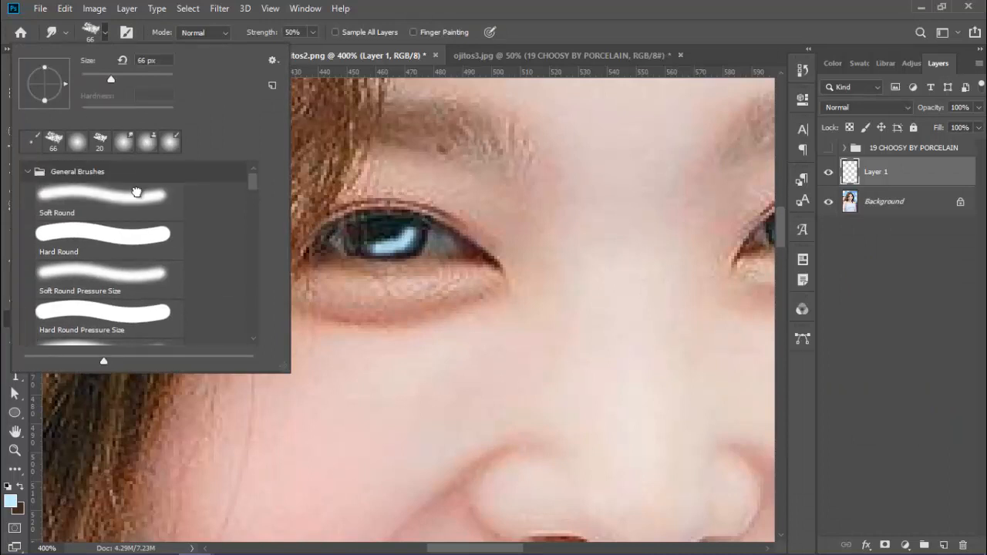
pyautogui.click(137, 193)
pyautogui.moveTo(100, 82); pyautogui.dragTo(84, 75)
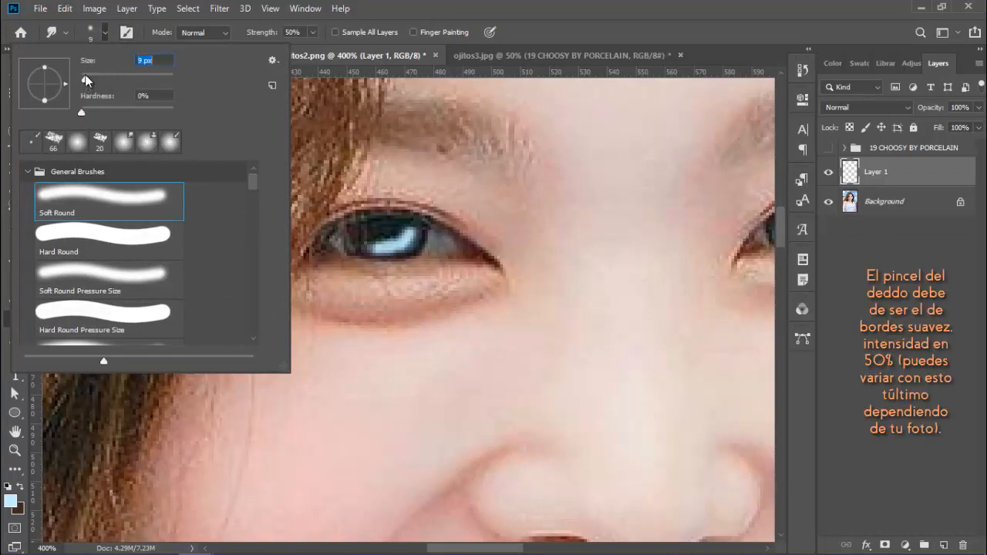
pyautogui.click(102, 39)
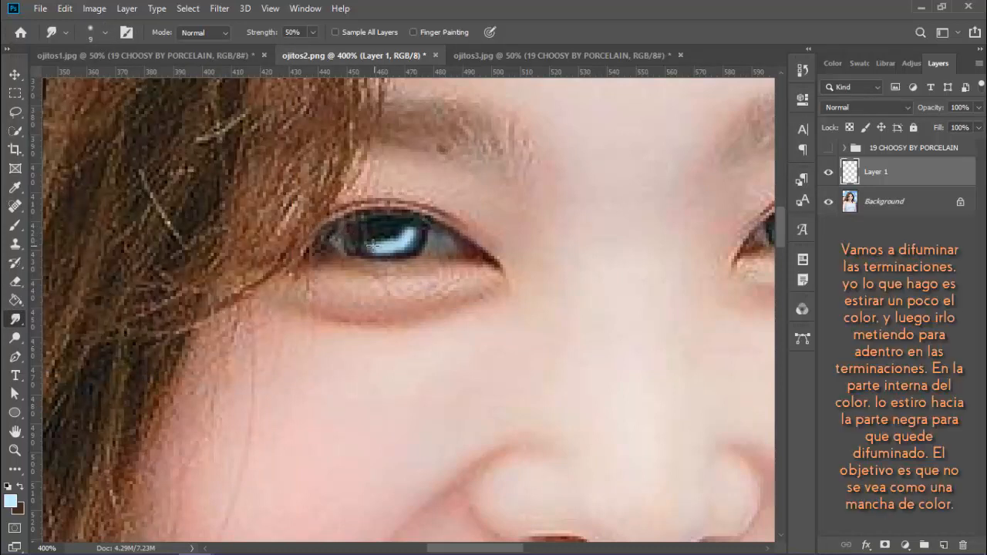
# Smudge the light-blue strokes in both eyes so the paint blends into the dark part of each iris
pyautogui.moveTo(373, 245)
pyautogui.mouseDown()
pyautogui.moveTo(336, 231)
pyautogui.moveTo(361, 246)
pyautogui.moveTo(412, 229)
pyautogui.moveTo(403, 245)
pyautogui.moveTo(415, 229)
pyautogui.moveTo(400, 238)
pyautogui.moveTo(412, 234)
pyautogui.moveTo(374, 233)
pyautogui.moveTo(383, 240)
pyautogui.moveTo(392, 237)
pyautogui.moveTo(362, 239)
pyautogui.moveTo(361, 231)
pyautogui.moveTo(358, 242)
pyautogui.moveTo(409, 253)
pyautogui.moveTo(353, 250)
pyautogui.moveTo(368, 247)
pyautogui.moveTo(347, 241)
pyautogui.moveTo(349, 251)
pyautogui.moveTo(397, 239)
pyautogui.mouseUp()
pyautogui.moveTo(464, 549); pyautogui.dragTo(491, 549)
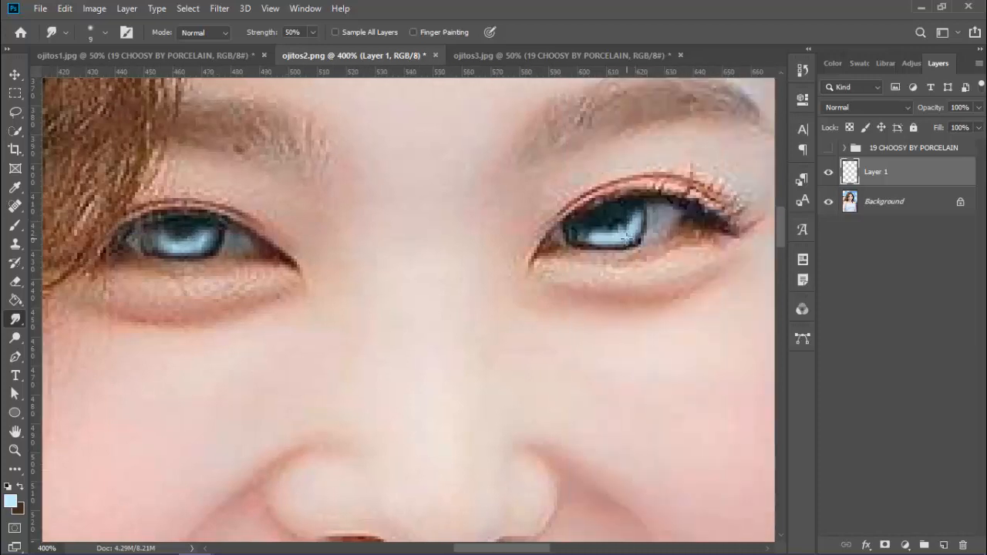
pyautogui.moveTo(580, 237); pyautogui.dragTo(612, 234)
pyautogui.moveTo(189, 233)
pyautogui.mouseDown()
pyautogui.moveTo(197, 233)
pyautogui.moveTo(173, 230)
pyautogui.moveTo(189, 226)
pyautogui.mouseUp()
# Toggle the painted layer and the 19 CHOOSY BY PORCELAIN group to compare the eyes on the whole portrait, leaving both visible
pyautogui.scroll(-10, 364, 352)
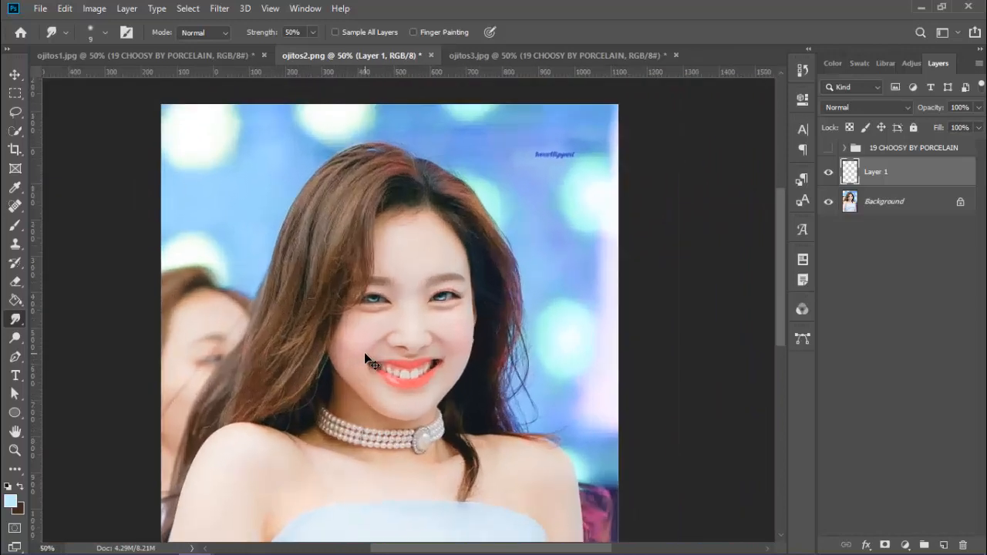
pyautogui.hotkey('ctrl', '+')
pyautogui.hotkey('ctrl', '-')
pyautogui.hotkey('ctrl', '-')
pyautogui.hotkey('ctrl', '-')
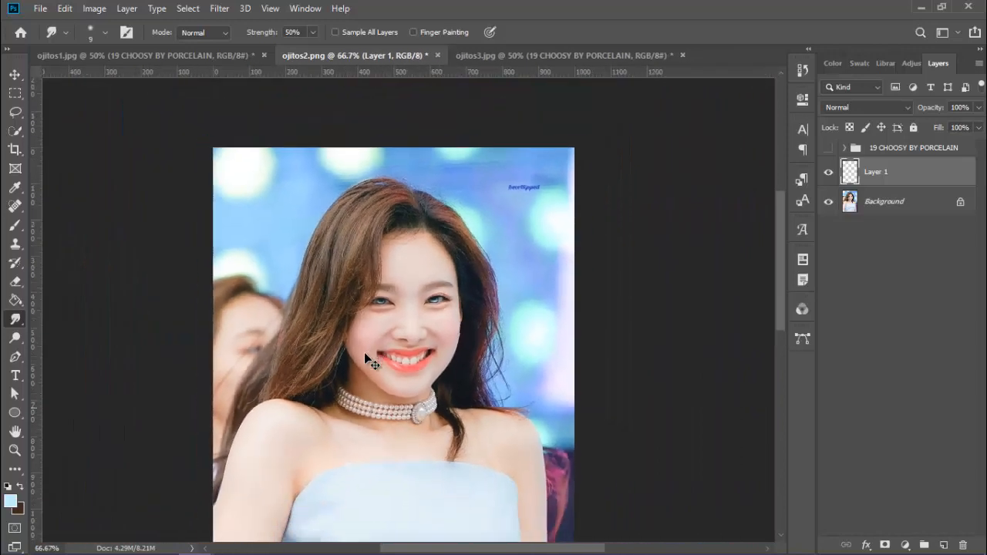
pyautogui.hotkey('ctrl', '+')
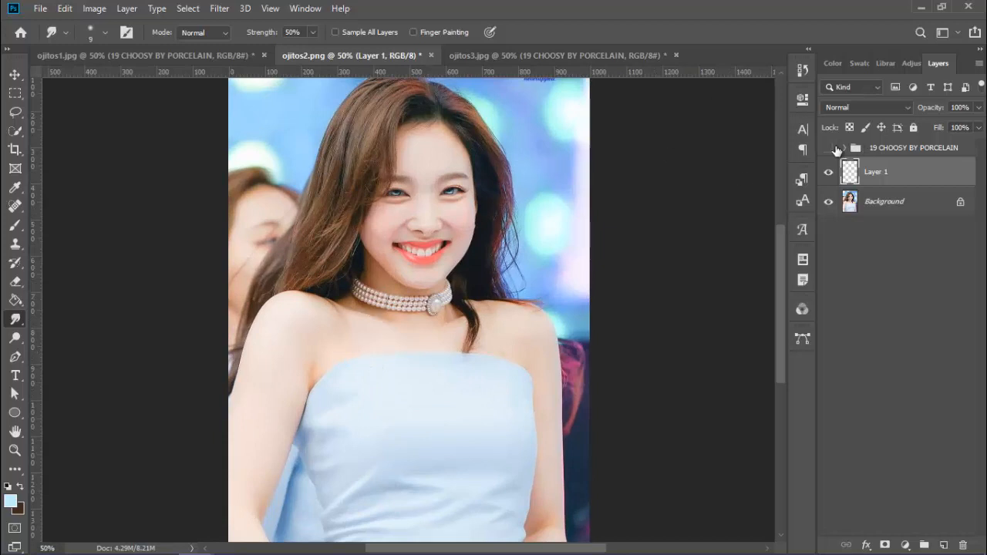
pyautogui.click(830, 148)
pyautogui.click(829, 171)
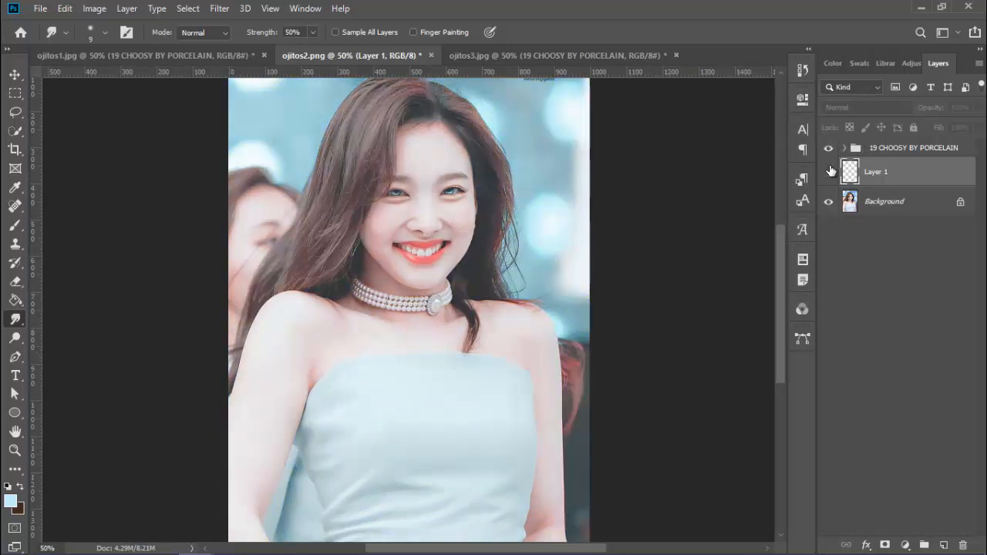
pyautogui.click(830, 171)
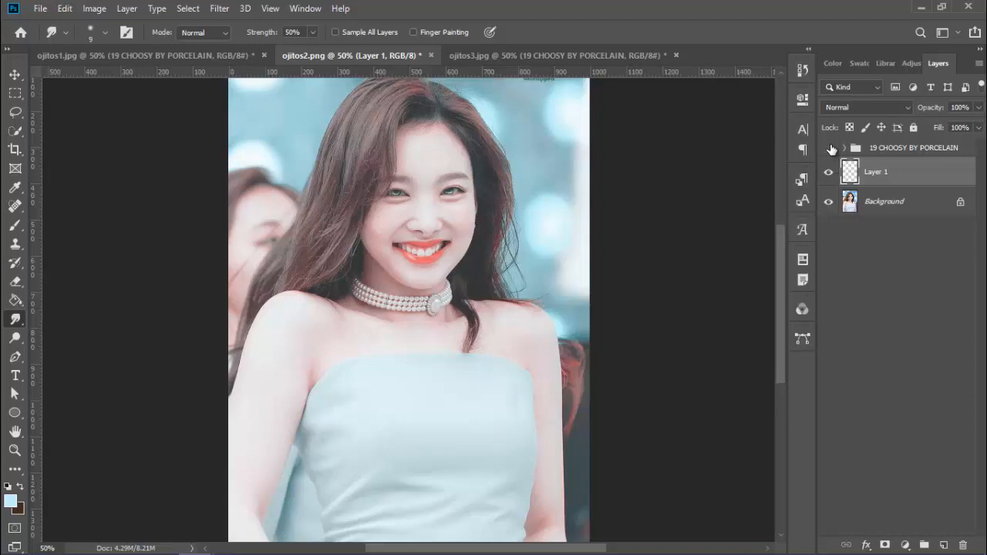
pyautogui.click(830, 148)
pyautogui.click(829, 172)
pyautogui.click(829, 172)
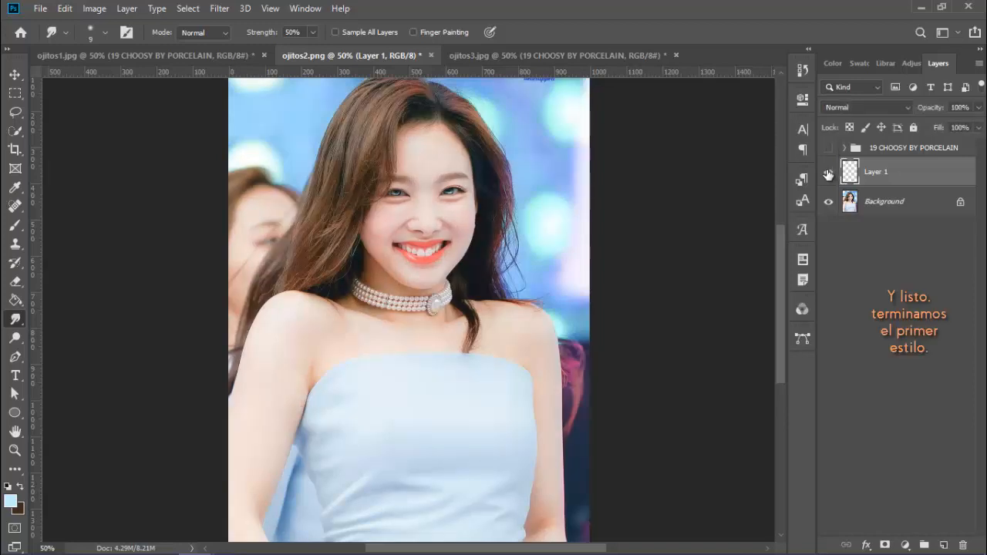
pyautogui.click(829, 172)
pyautogui.click(829, 172)
pyautogui.click(827, 149)
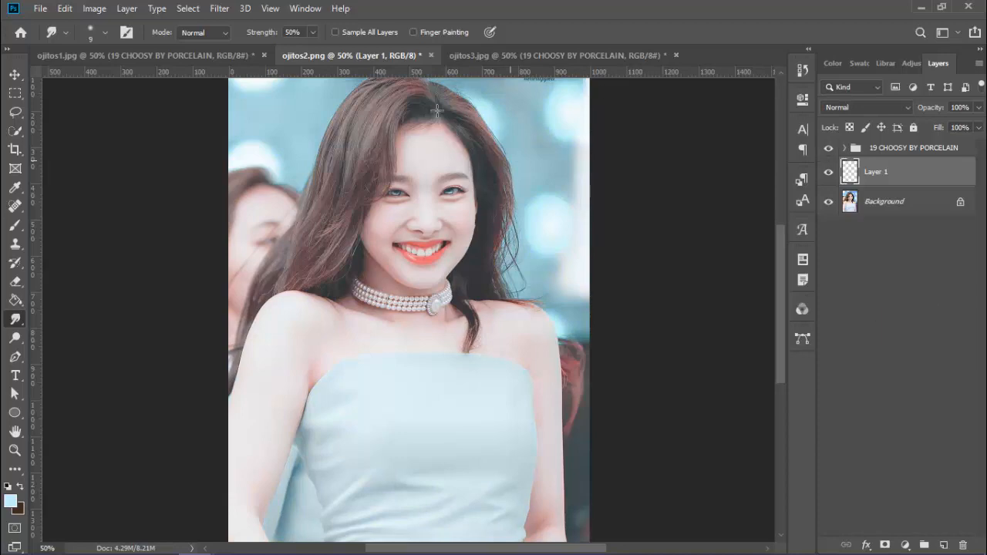
# Switch to ojitos1.jpg, hide the 19 CHOOSY BY PORCELAIN group and add a new blank layer above the Background
pyautogui.click(234, 62)
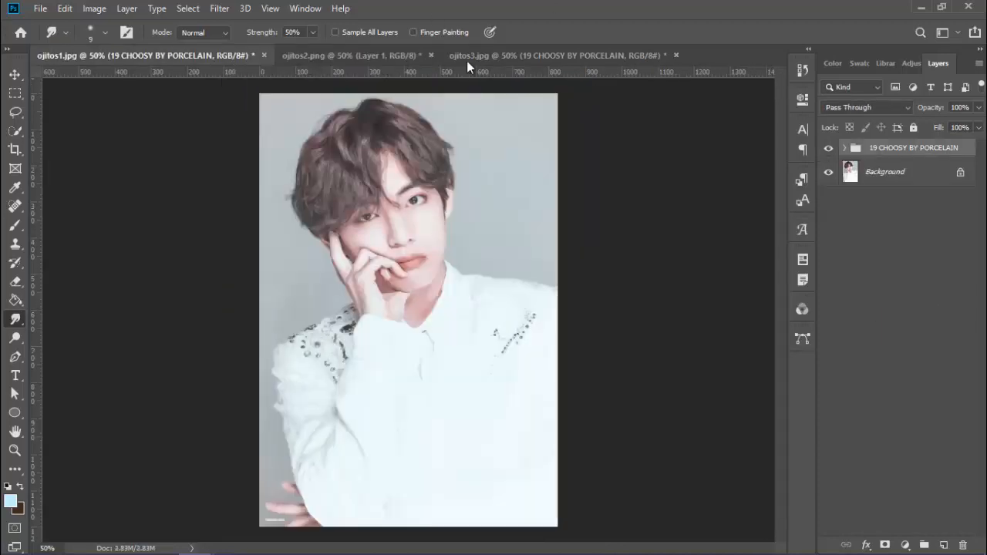
pyautogui.click(828, 148)
pyautogui.click(887, 171)
pyautogui.press('z')
pyautogui.click(407, 188)
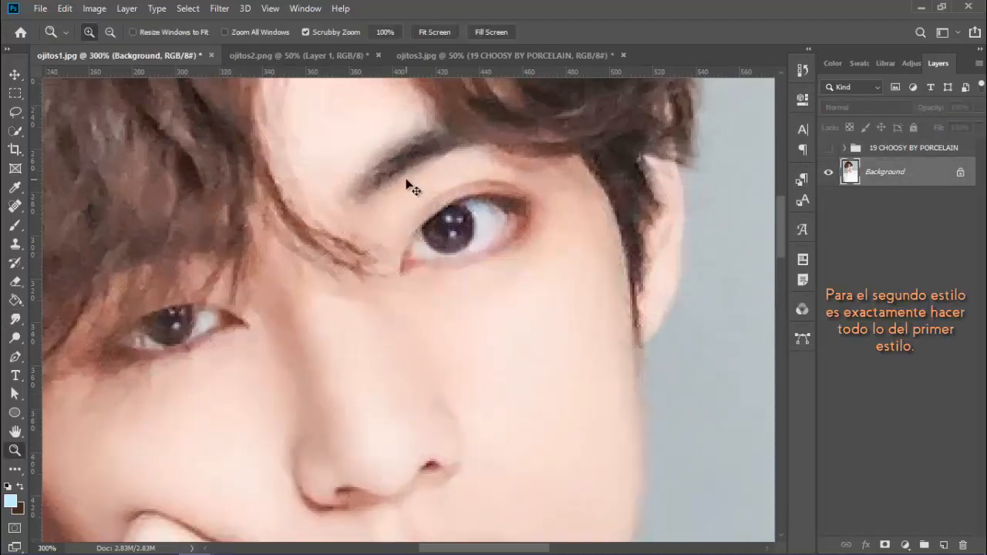
pyautogui.hotkey('ctrl', 'shift', 'alt', 'n')
# Brush light-blue strokes along the lower part of both irises in ojitos1.jpg, keeping the current foreground colour
pyautogui.click(14, 225)
pyautogui.click(10, 501)
pyautogui.click(852, 237)
pyautogui.click(15, 451)
pyautogui.click(501, 216)
pyautogui.click(501, 215)
pyautogui.click(15, 225)
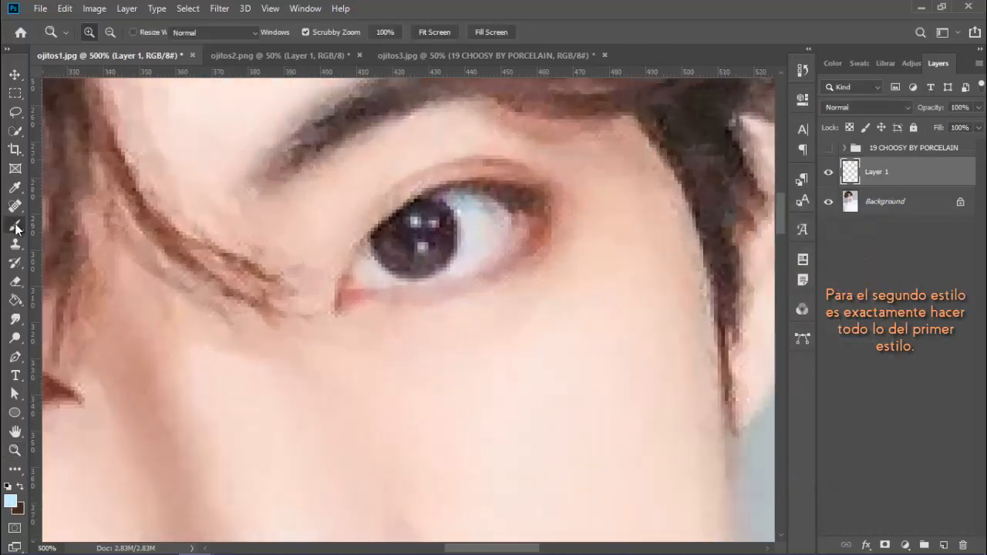
pyautogui.moveTo(389, 250)
pyautogui.mouseDown()
pyautogui.moveTo(412, 259)
pyautogui.moveTo(441, 245)
pyautogui.mouseUp()
pyautogui.hscroll(-5, 416, 255)
# Smudge the light-blue paint in both of the man's eyes so it blends upward into the irises
pyautogui.click(15, 318)
pyautogui.moveTo(177, 409)
pyautogui.mouseDown()
pyautogui.moveTo(242, 411)
pyautogui.moveTo(239, 390)
pyautogui.moveTo(194, 413)
pyautogui.mouseUp()
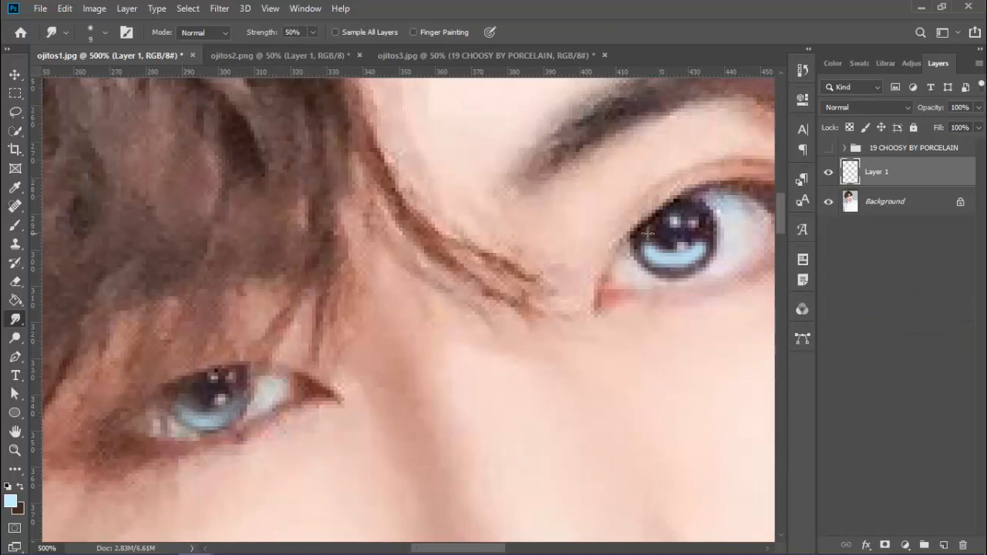
pyautogui.moveTo(647, 233)
pyautogui.mouseDown()
pyautogui.moveTo(709, 236)
pyautogui.moveTo(709, 246)
pyautogui.moveTo(648, 248)
pyautogui.moveTo(693, 269)
pyautogui.moveTo(671, 241)
pyautogui.mouseUp()
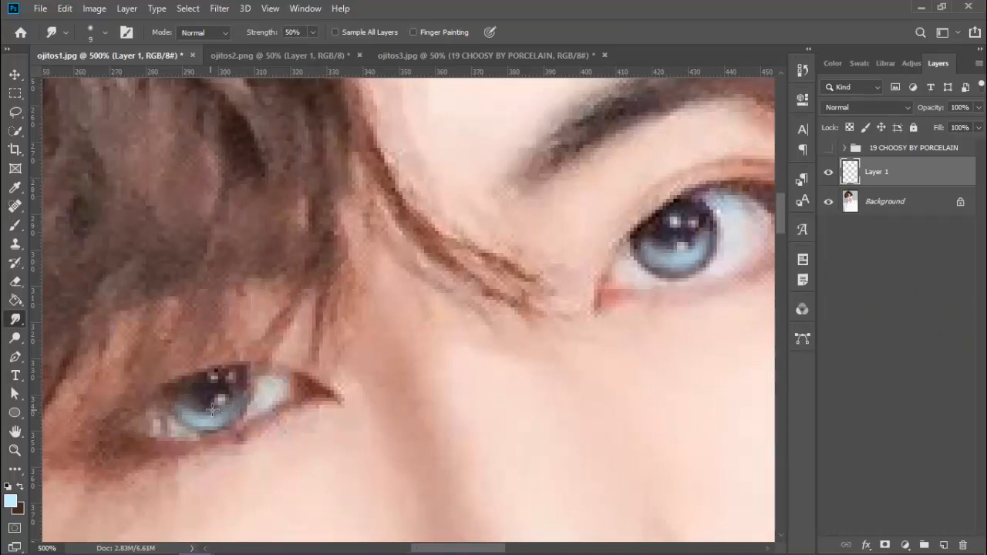
# Compare the blue eyes up close and on the whole portrait, including with the 19 CHOOSY BY PORCELAIN group shown
pyautogui.hotkey('ctrl', '-')
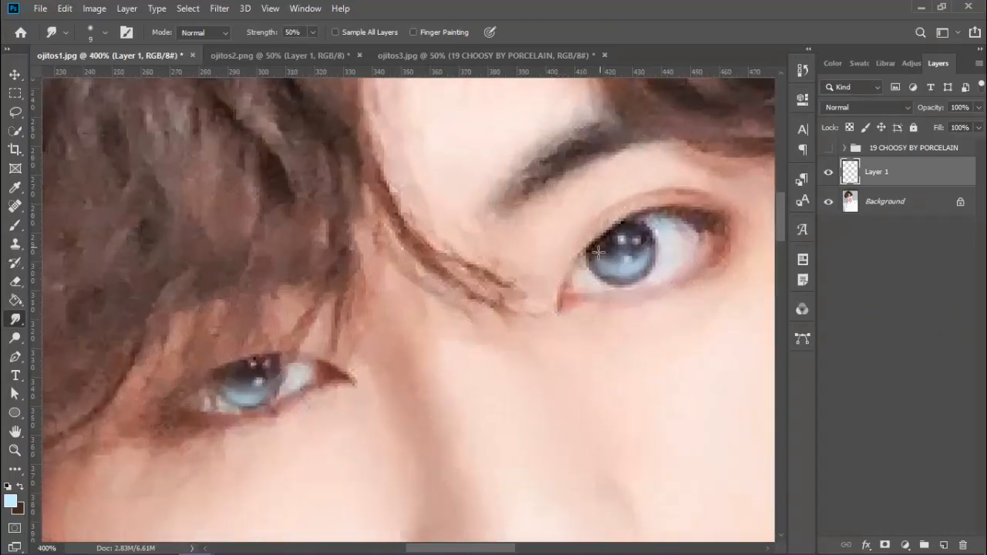
pyautogui.hotkey('ctrl', '-')
pyautogui.hotkey('ctrl', '-')
pyautogui.hotkey('ctrl', '-')
pyautogui.hotkey('ctrl', '+')
pyautogui.hotkey('ctrl', '+')
pyautogui.hotkey('ctrl', '+')
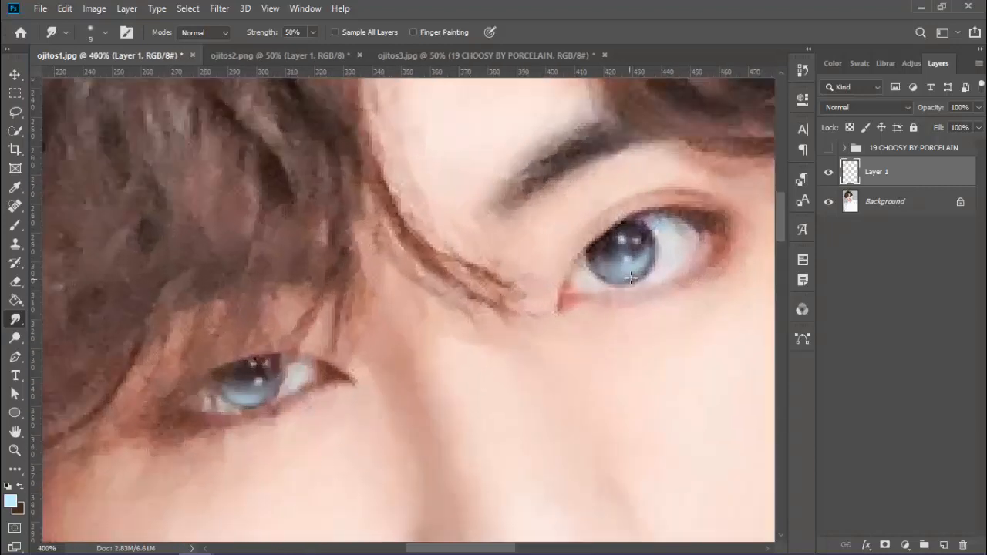
pyautogui.hotkey('ctrl', '-')
pyautogui.hotkey('ctrl', '-')
pyautogui.hotkey('ctrl', '-')
pyautogui.hotkey('ctrl', '-')
pyautogui.click(829, 148)
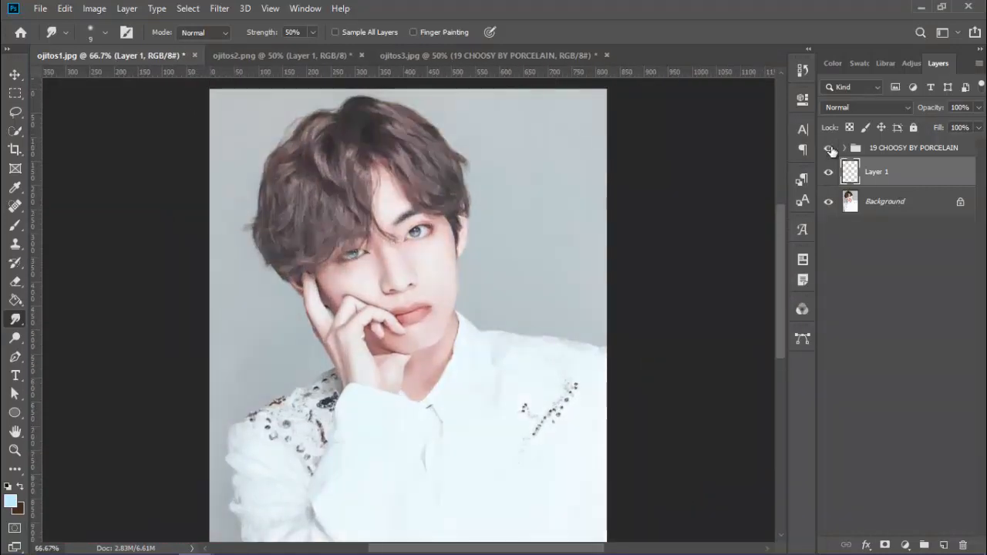
# Add a new blank layer above Layer 1 and set the Brush size to 1 px
pyautogui.press('z')
pyautogui.hotkey('ctrl', 'shift', 'alt', 'n')
pyautogui.click(443, 179)
pyautogui.click(442, 179)
pyautogui.click(15, 225)
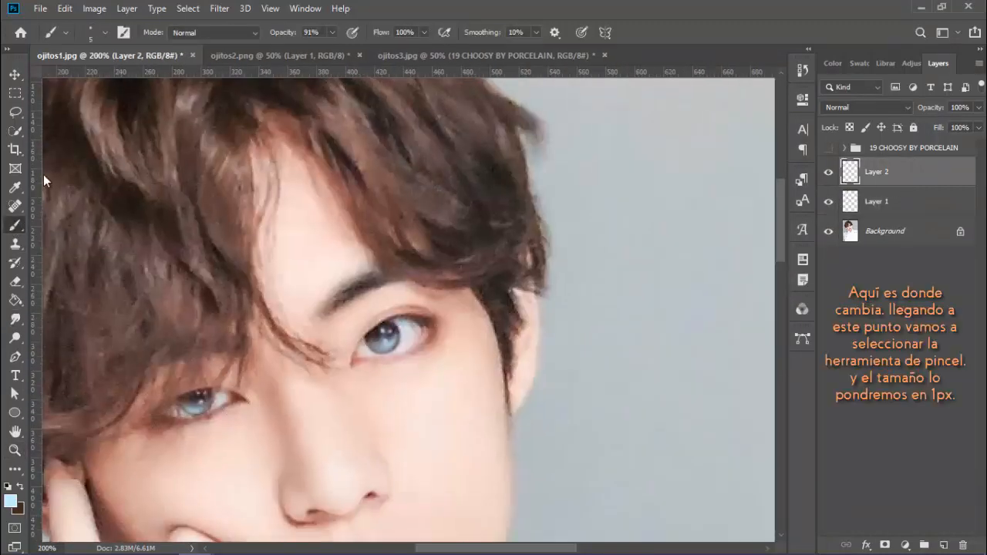
pyautogui.click(105, 33)
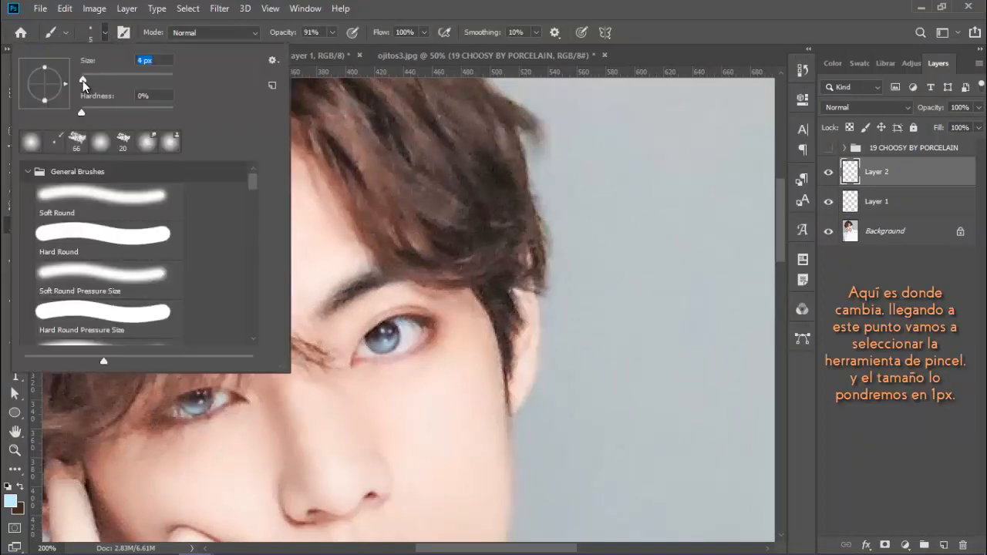
pyautogui.moveTo(84, 82); pyautogui.dragTo(80, 83)
pyautogui.click(98, 29)
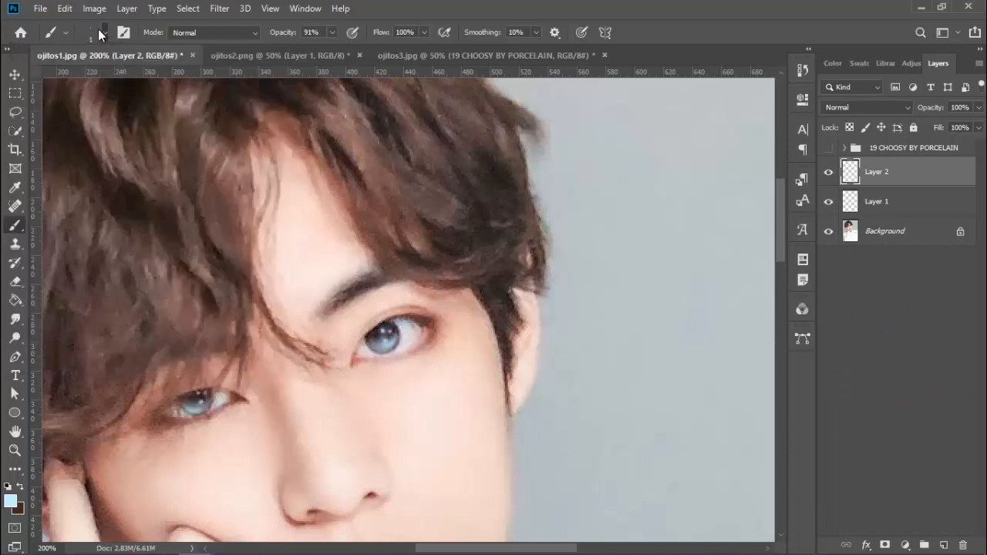
# Set the foreground colour to white, hex ffffff
pyautogui.click(10, 502)
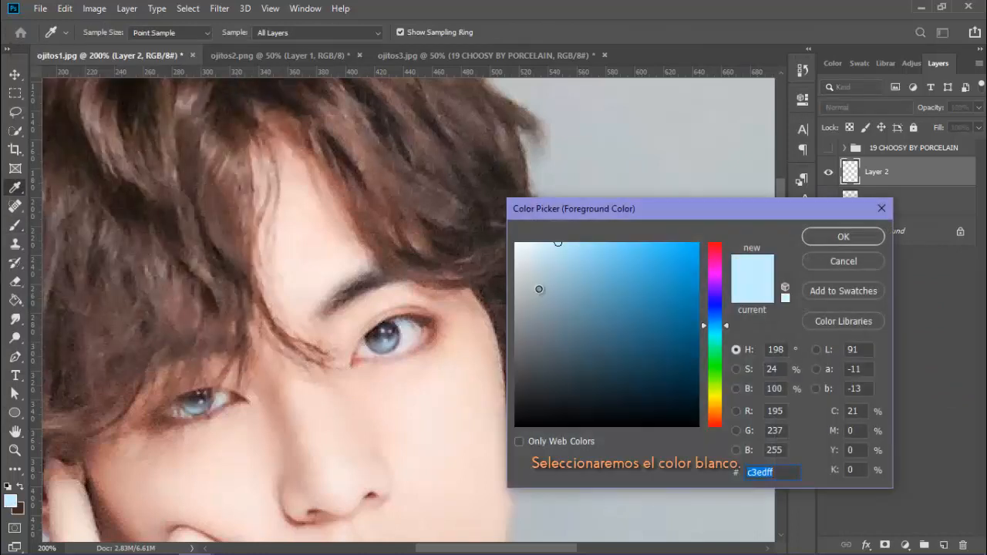
pyautogui.write('ffffff')
pyautogui.click(827, 232)
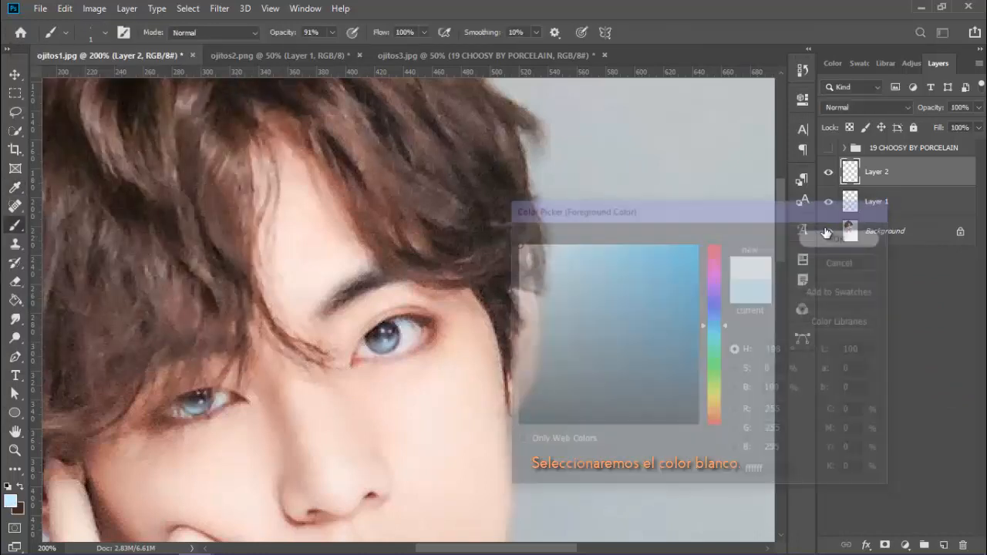
# Enable Pulled String Mode for the Brush and set its Smoothing to 2%
pyautogui.click(15, 451)
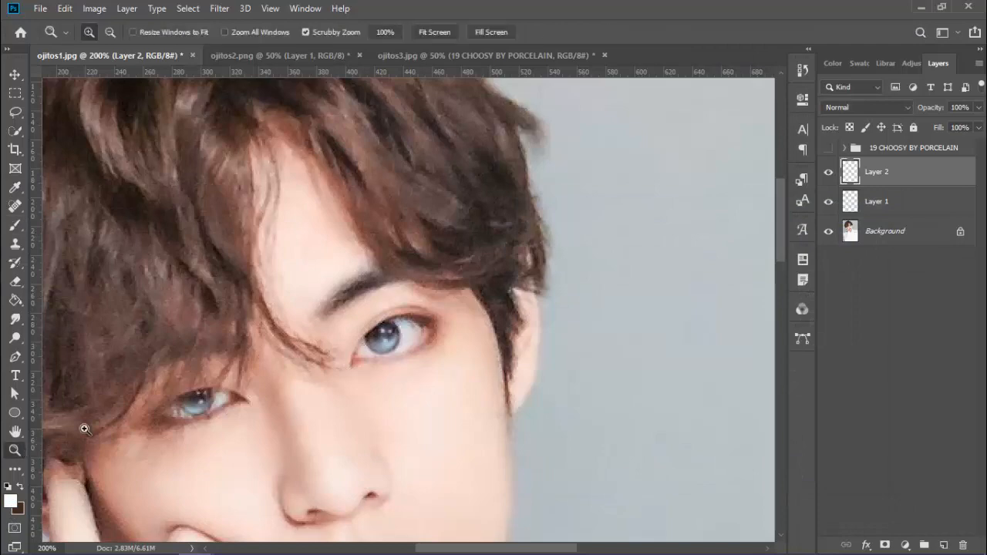
pyautogui.click(413, 377)
pyautogui.click(361, 359)
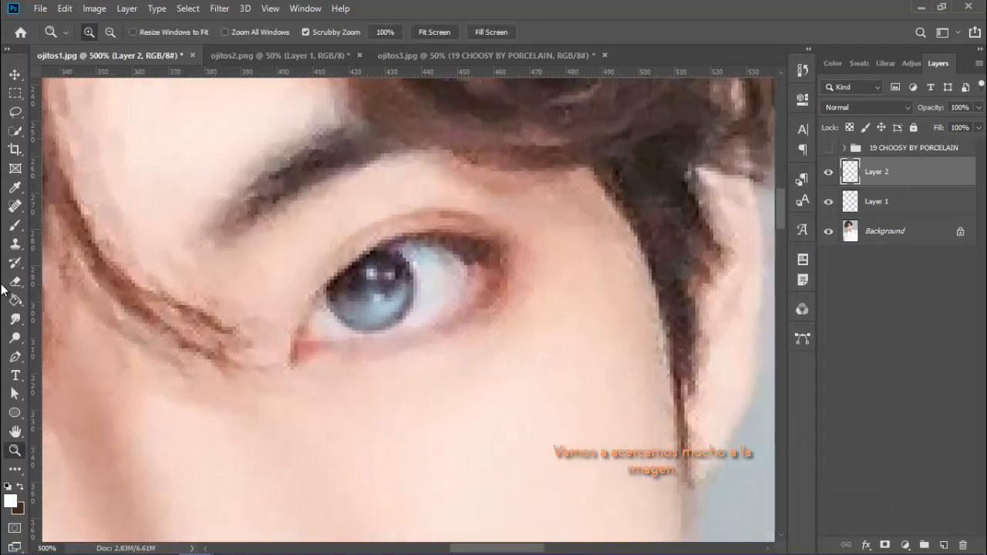
pyautogui.click(14, 226)
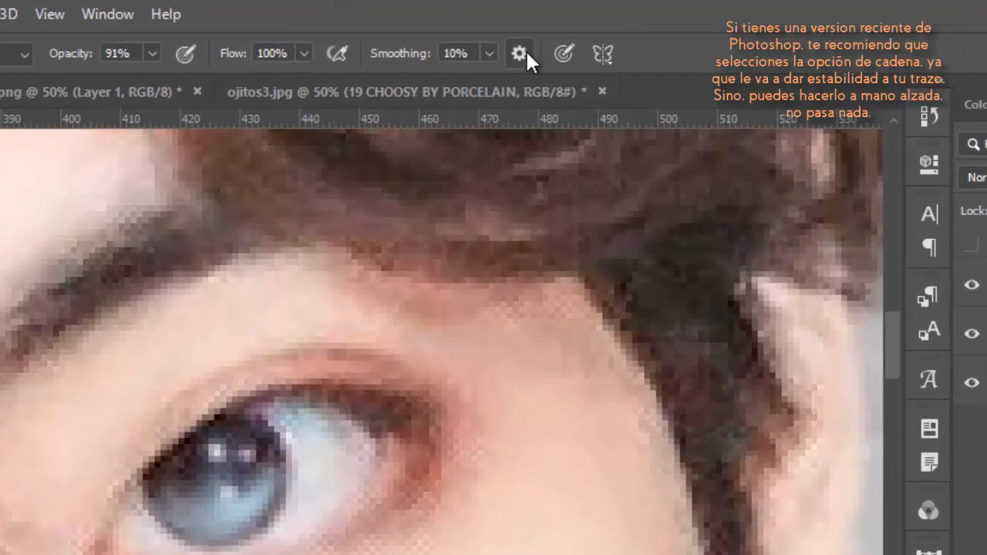
pyautogui.click(545, 38)
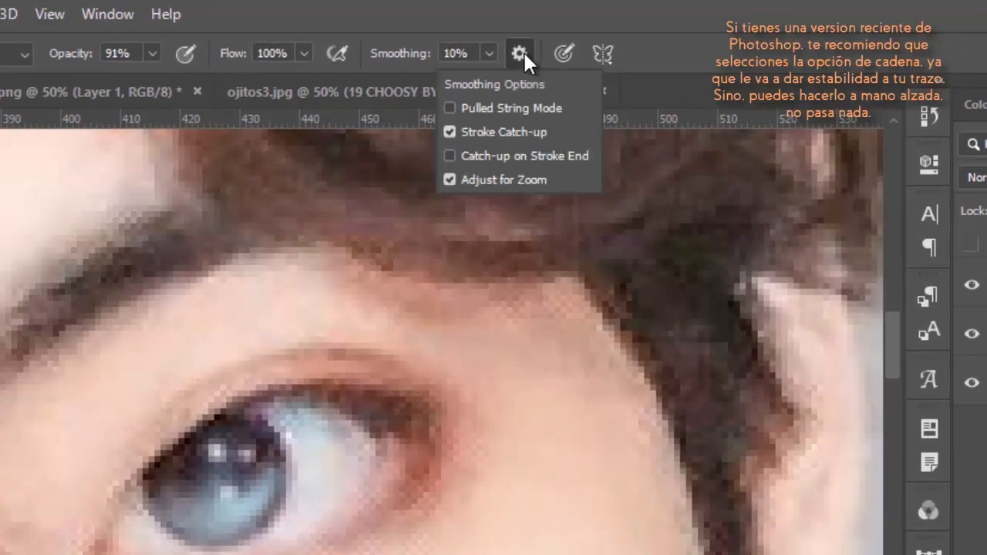
pyautogui.click(536, 108)
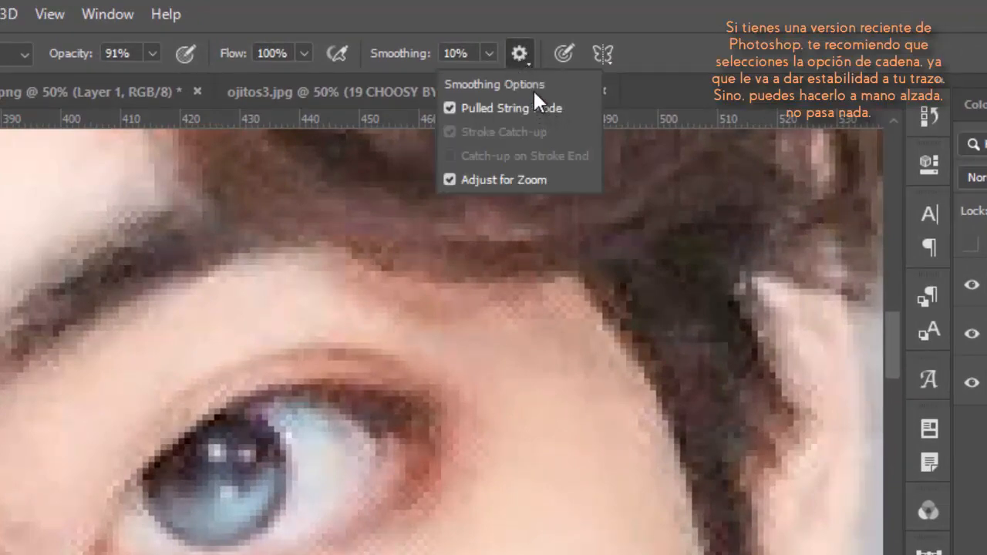
pyautogui.click(490, 56)
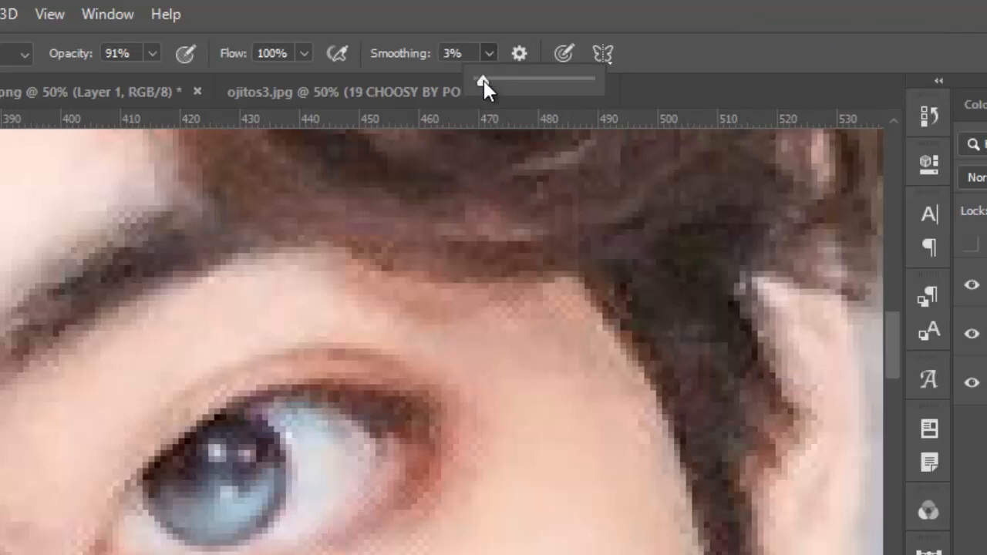
pyautogui.moveTo(483, 81); pyautogui.dragTo(481, 79)
pyautogui.click(154, 522)
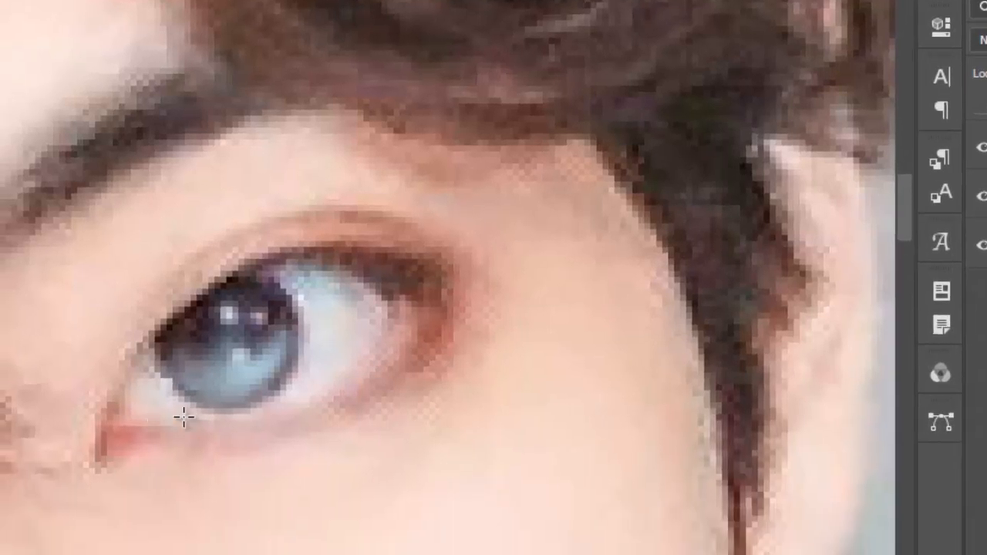
# Brush a thin, curved white Saturn-like ring diagonally across each of the man's eyes on Layer 2
pyautogui.moveTo(174, 382)
pyautogui.mouseDown()
pyautogui.moveTo(212, 377)
pyautogui.moveTo(305, 326)
pyautogui.mouseUp()
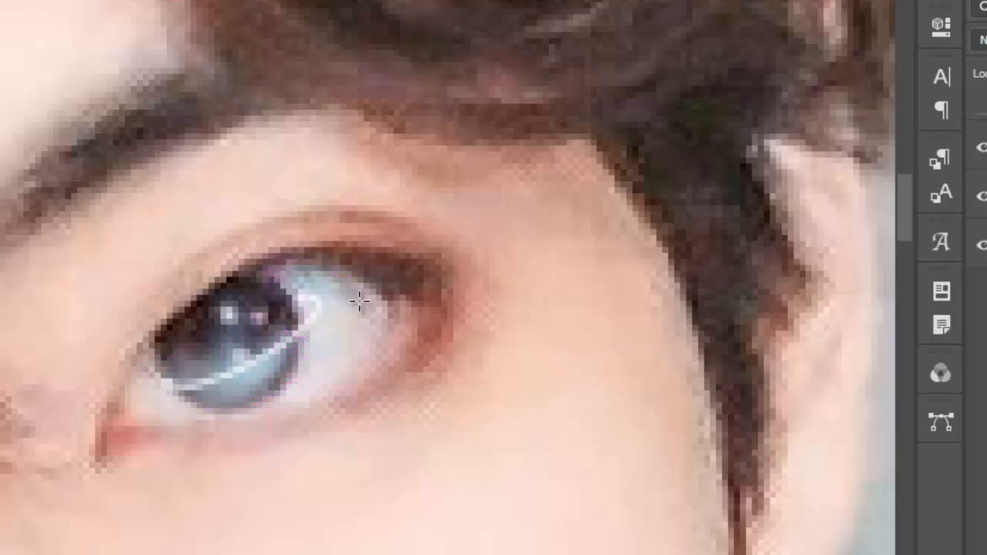
pyautogui.moveTo(679, 554); pyautogui.dragTo(631, 546)
pyautogui.moveTo(903, 222); pyautogui.dragTo(860, 244)
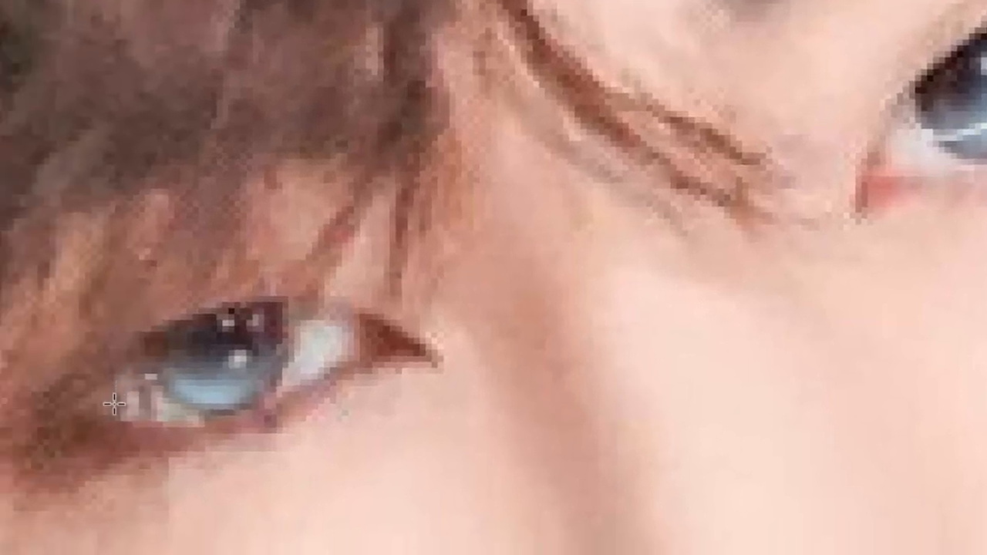
pyautogui.moveTo(114, 407)
pyautogui.mouseDown()
pyautogui.moveTo(179, 411)
pyautogui.moveTo(338, 334)
pyautogui.mouseUp()
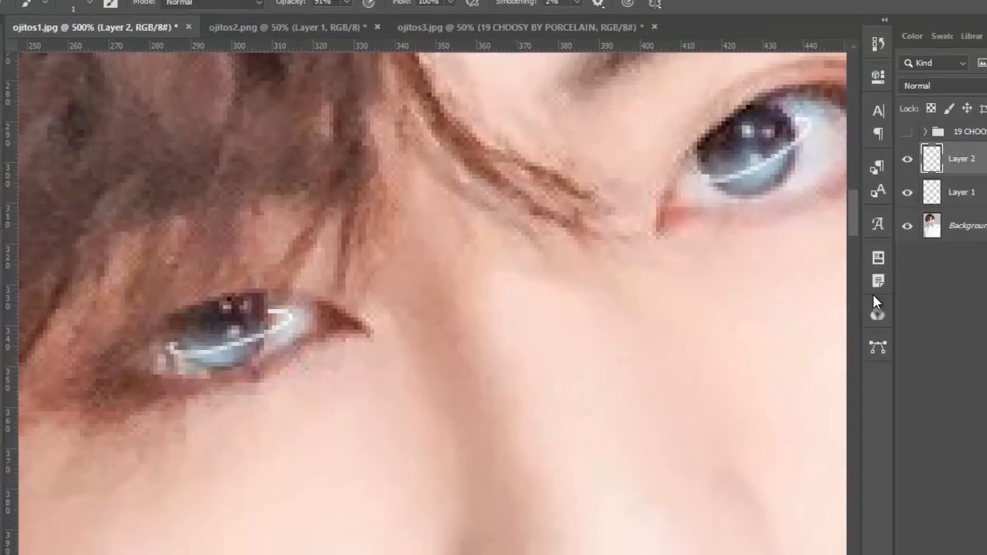
# Examine the white rings in both eyes on the whole portrait and at 200% zoom
pyautogui.hotkey('ctrl', '-')
pyautogui.hotkey('ctrl', '-')
pyautogui.hotkey('ctrl', '-')
pyautogui.hotkey('ctrl', '-')
pyautogui.hotkey('ctrl', '-')
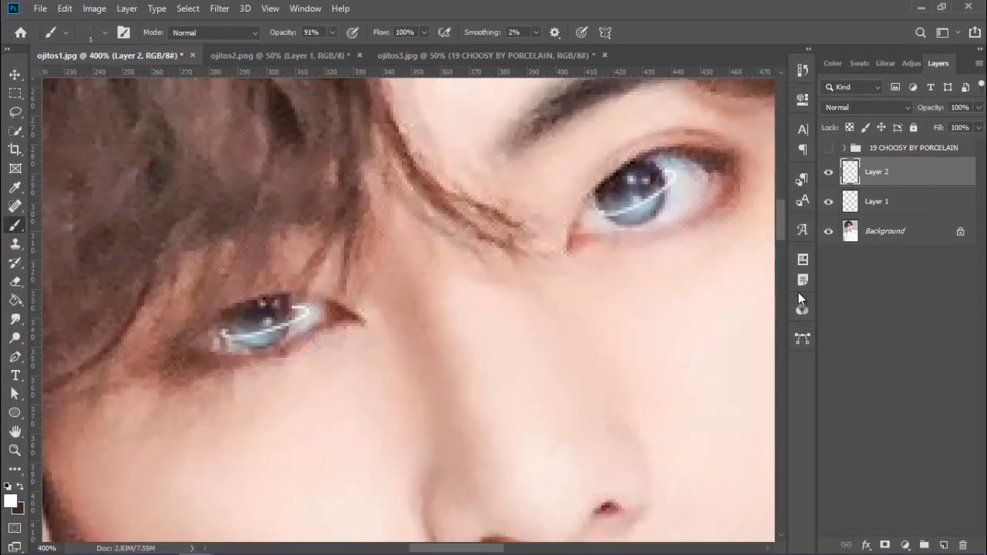
pyautogui.hotkey('ctrl', '-')
pyautogui.hotkey('ctrl', '-')
pyautogui.hotkey('ctrl', '-')
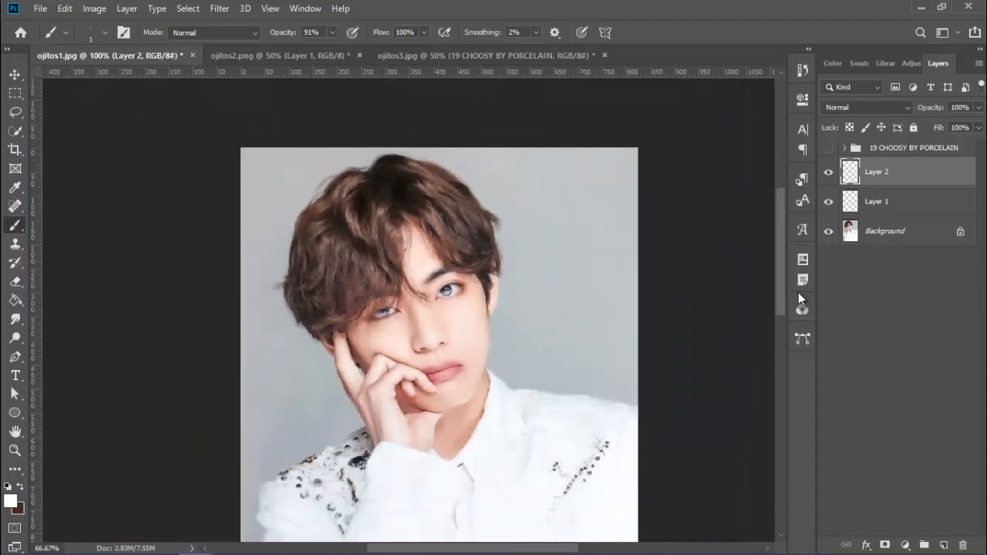
pyautogui.hotkey('ctrl', '+')
pyautogui.hotkey('ctrl', '+')
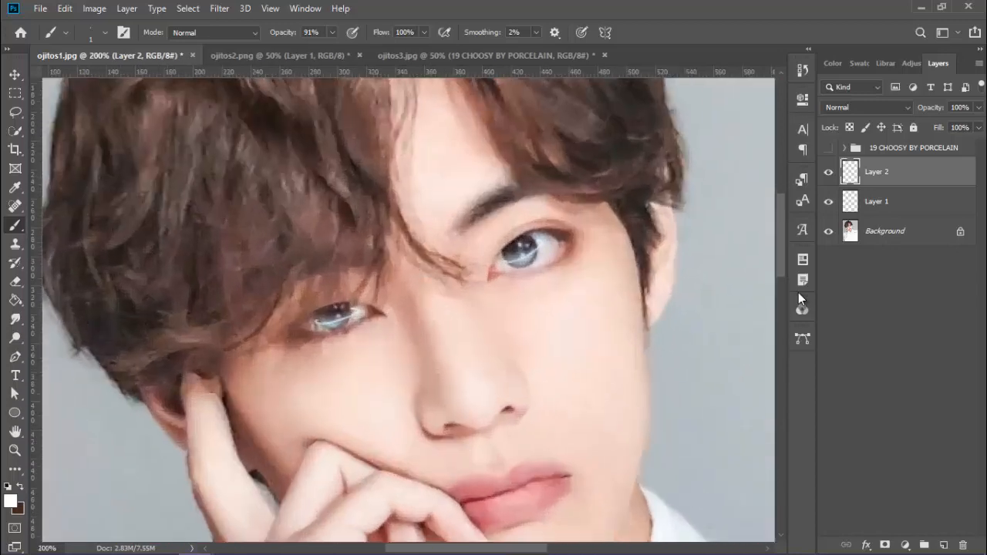
# Try several blend modes on Layer 2 with the white rings and settle on Soft Light
pyautogui.click(871, 107)
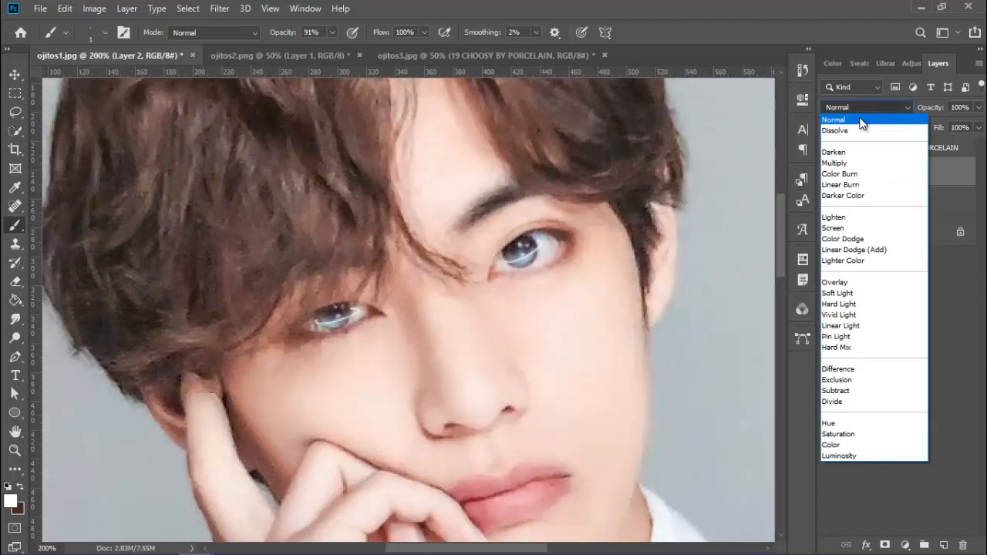
pyautogui.click(848, 167)
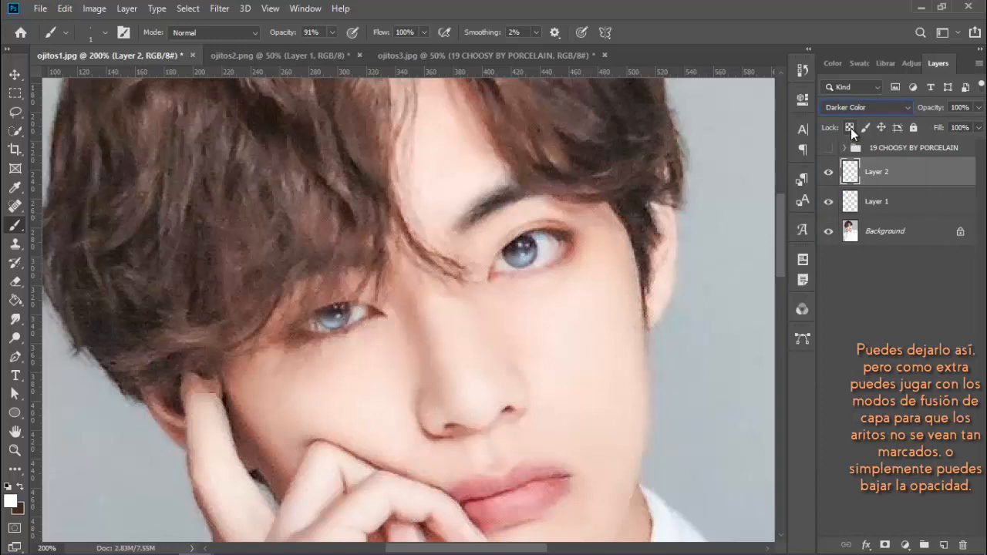
pyautogui.press('Down')
pyautogui.press('Down')
pyautogui.press('Down')
pyautogui.press('Down')
pyautogui.press('Down')
pyautogui.press('Down')
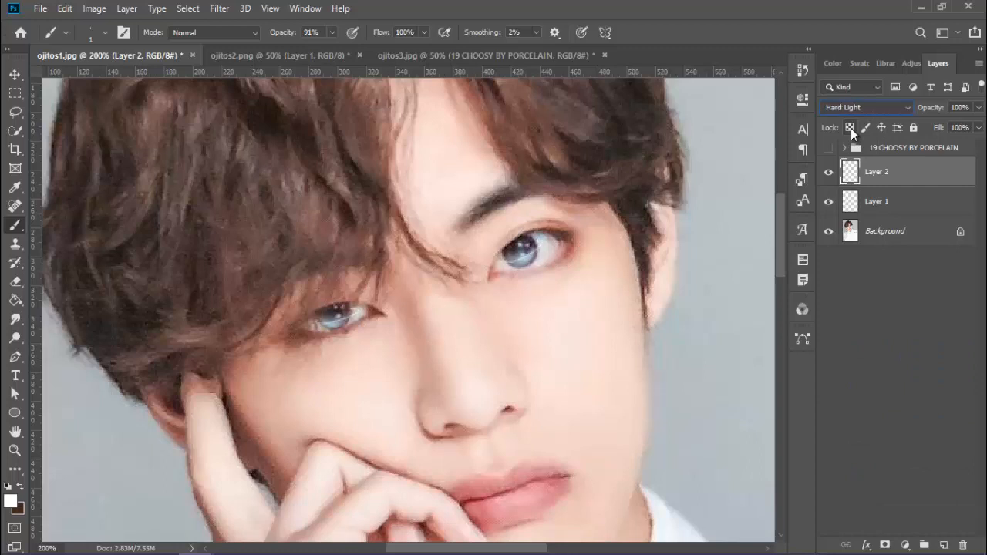
pyautogui.press('Up')
# Duplicate the white ring layer, Layer 2, and lower the copy's opacity to about 41%
pyautogui.click(15, 76)
pyautogui.rightClick(917, 172)
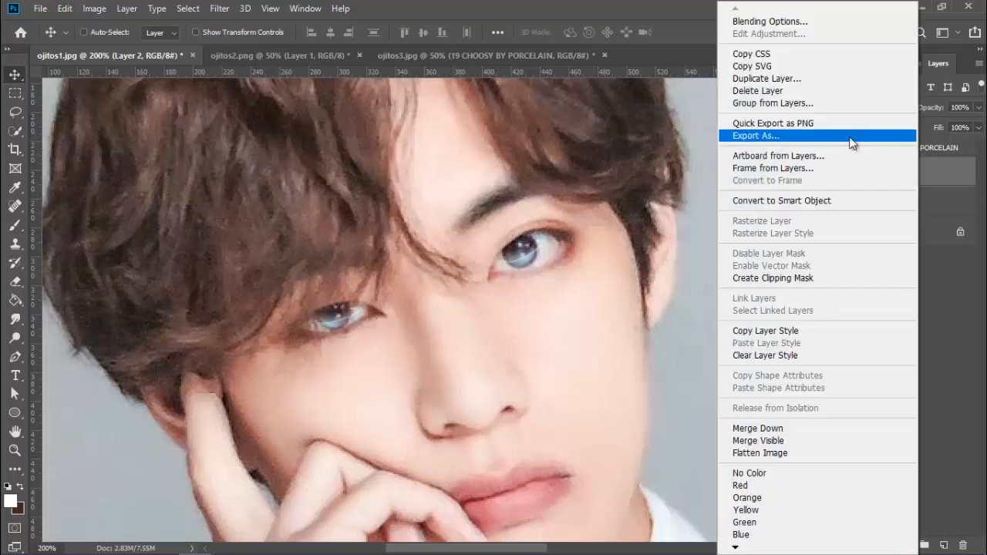
pyautogui.click(874, 77)
pyautogui.click(609, 149)
pyautogui.moveTo(930, 116); pyautogui.dragTo(888, 113)
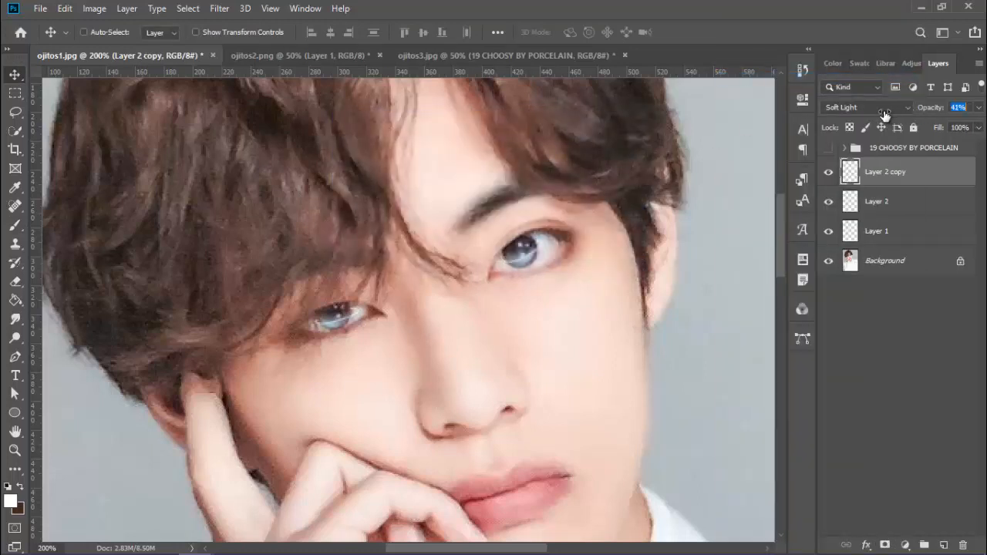
# Add a new blank layer above Layer 2 copy and set the Brush size to 3 px
pyautogui.hotkey('ctrl', 'shift', 'n')
pyautogui.press('Return')
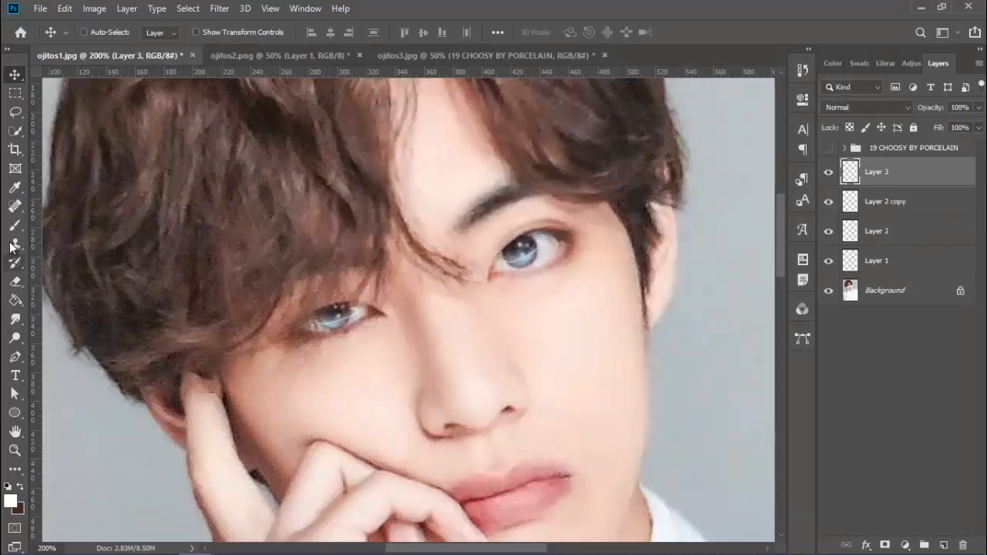
pyautogui.press('b')
pyautogui.click(101, 32)
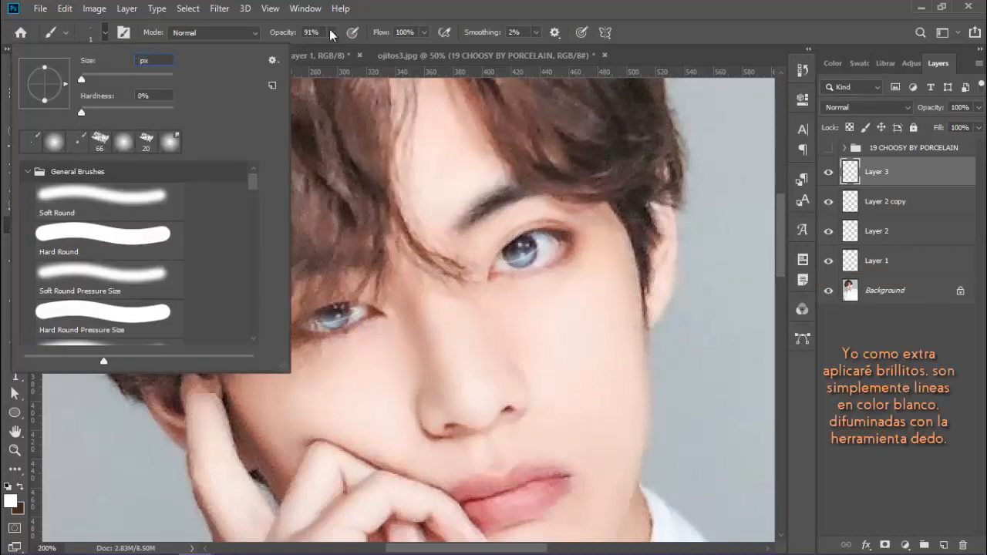
pyautogui.write('3')
pyautogui.press('Return')
# Turn off Pulled String Mode and brush short white highlight strokes at the edges of both irises on Layer 3
pyautogui.hotkey('ctrl', '+')
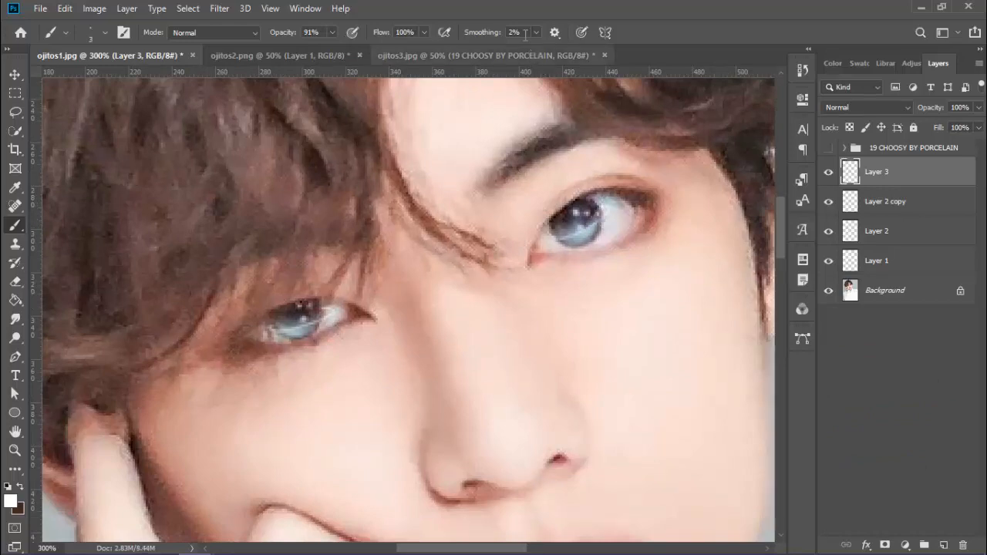
pyautogui.click(554, 32)
pyautogui.click(548, 67)
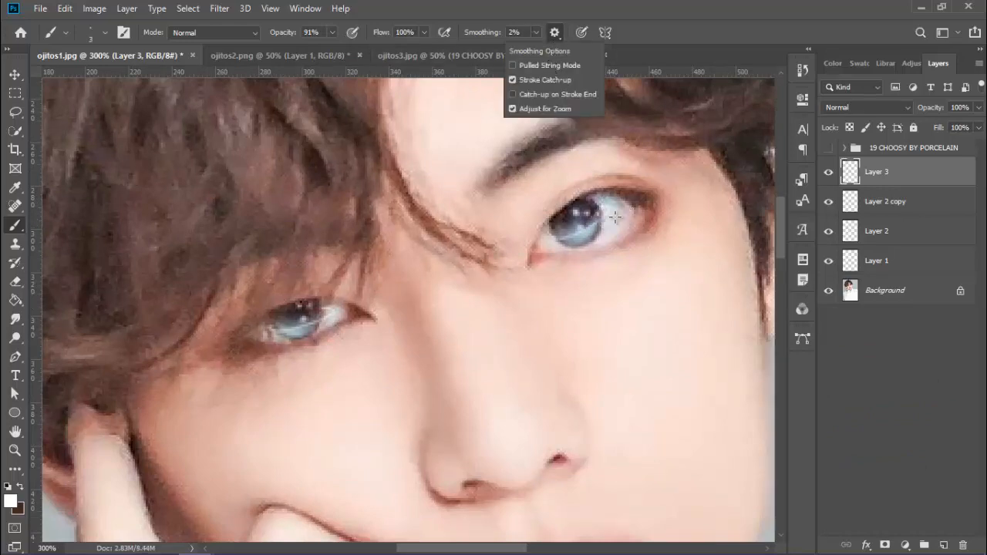
pyautogui.moveTo(596, 209); pyautogui.dragTo(601, 229)
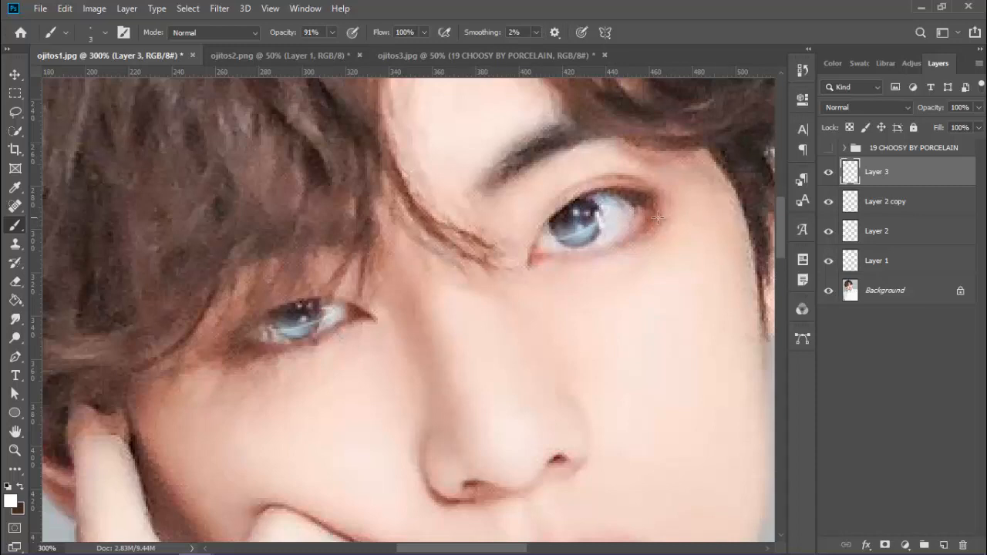
pyautogui.moveTo(316, 316)
pyautogui.mouseDown()
pyautogui.moveTo(316, 333)
pyautogui.moveTo(270, 324)
pyautogui.mouseUp()
pyautogui.moveTo(552, 236); pyautogui.dragTo(556, 230)
# Smudge the white highlight strokes in both eyes at 50% strength so they blend into the irises
pyautogui.click(14, 319)
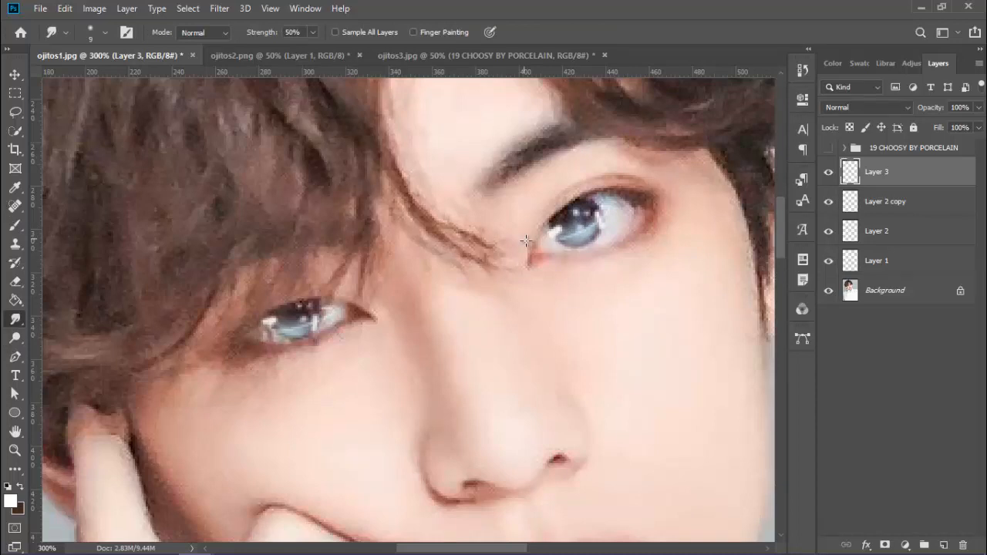
pyautogui.moveTo(546, 236)
pyautogui.mouseDown()
pyautogui.moveTo(562, 230)
pyautogui.moveTo(546, 239)
pyautogui.mouseUp()
pyautogui.moveTo(598, 214)
pyautogui.mouseDown()
pyautogui.moveTo(601, 231)
pyautogui.moveTo(596, 213)
pyautogui.mouseUp()
pyautogui.moveTo(271, 322)
pyautogui.mouseDown()
pyautogui.moveTo(288, 313)
pyautogui.moveTo(261, 324)
pyautogui.moveTo(312, 319)
pyautogui.moveTo(314, 332)
pyautogui.moveTo(314, 317)
pyautogui.mouseUp()
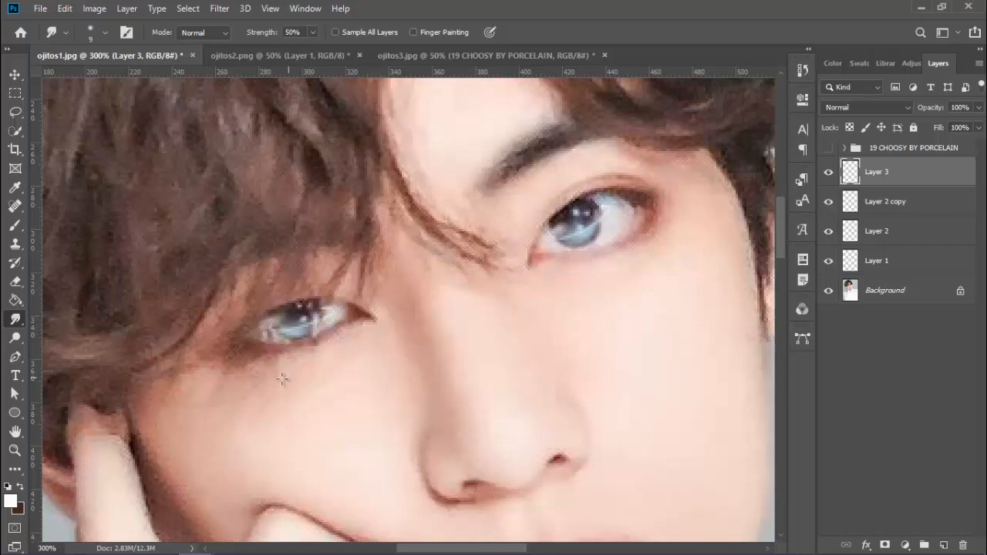
# Check the finished ringed eyes on the whole portrait and up close at 300% zoom
pyautogui.hotkey('ctrl', '1')
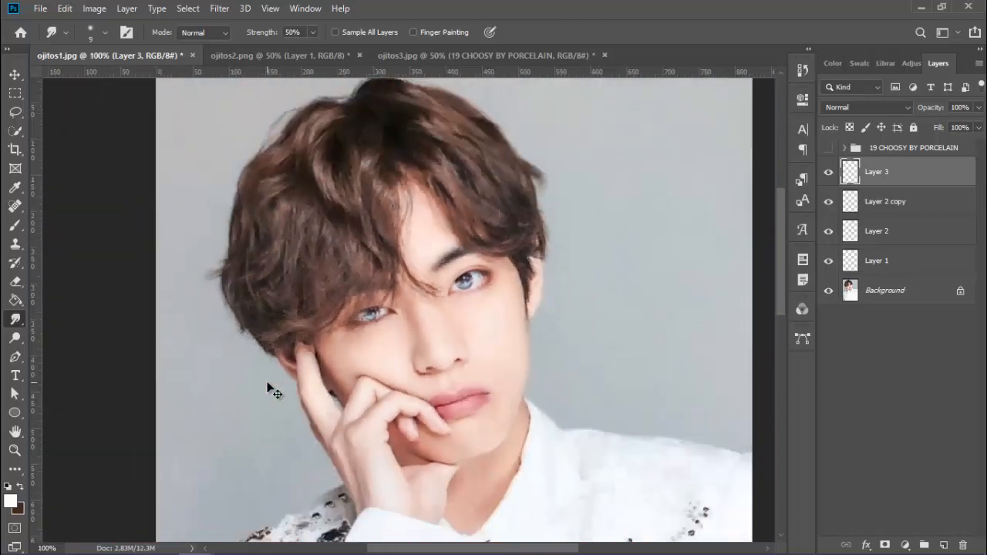
pyautogui.hotkey('ctrl', '-')
pyautogui.hotkey('ctrl', '+')
pyautogui.hotkey('ctrl', '+')
pyautogui.hotkey('ctrl', '+')
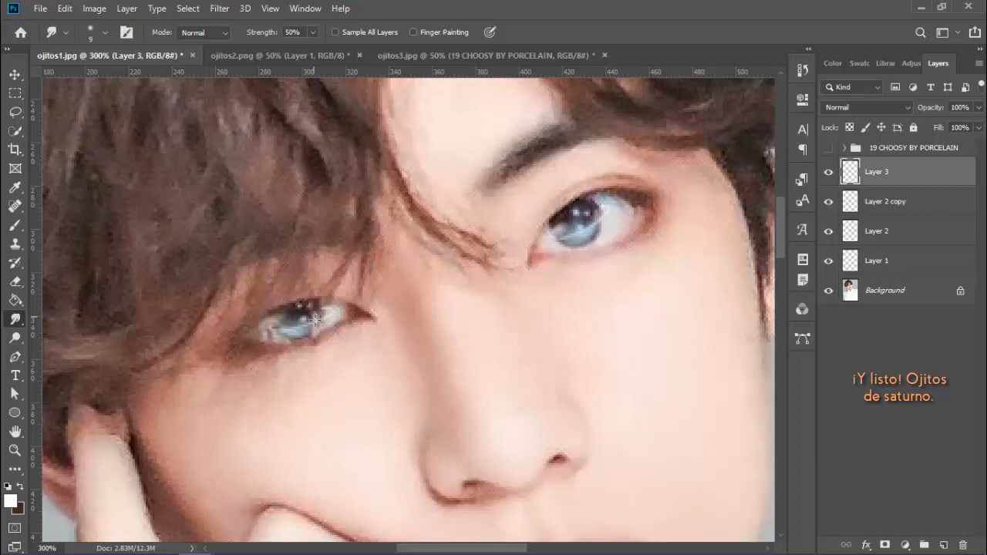
# Show the 19 CHOOSY BY PORCELAIN group in ojitos1.jpg and view the whole portrait with it
pyautogui.hotkey('ctrl', '-')
pyautogui.hotkey('ctrl', '-')
pyautogui.hotkey('ctrl', '-')
pyautogui.hotkey('ctrl', '-')
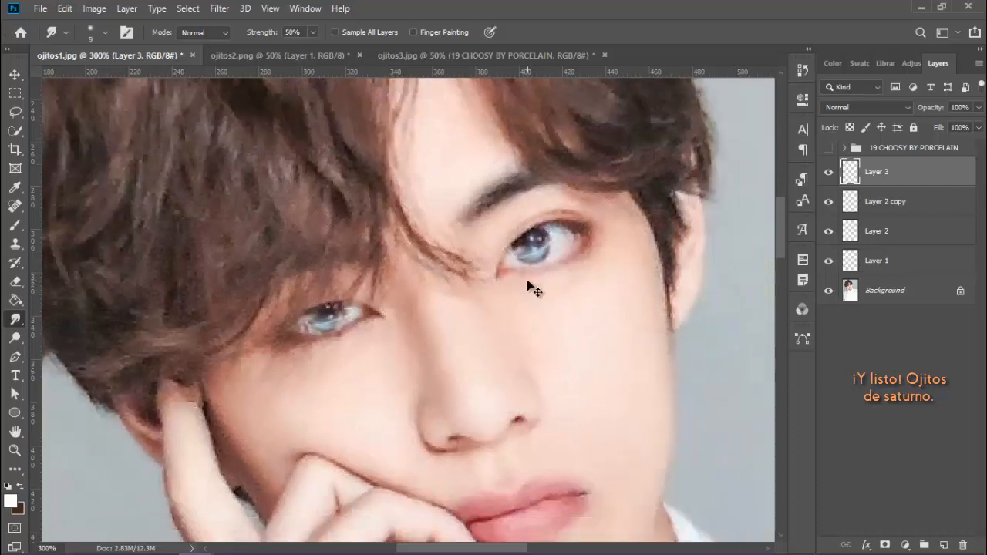
pyautogui.hotkey('ctrl', '+')
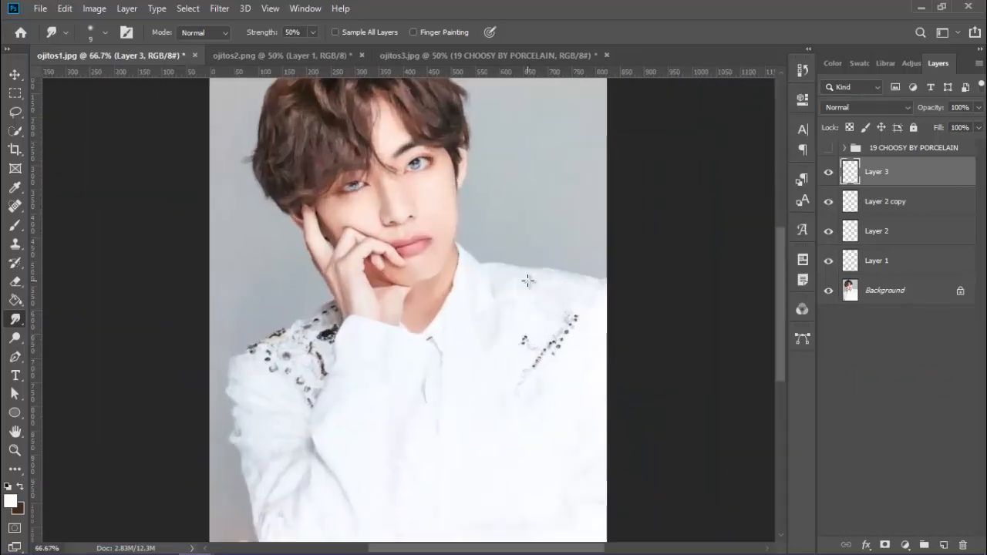
pyautogui.click(830, 148)
pyautogui.moveTo(784, 233); pyautogui.dragTo(786, 206)
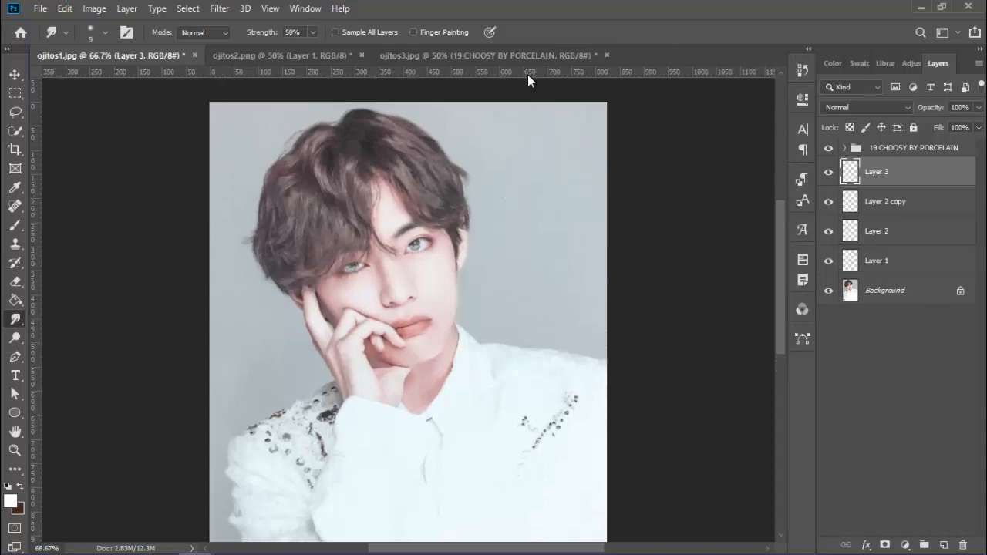
# Switch to ojitos3.jpg, hide its 19 CHOOSY BY PORCELAIN group and select the Background layer
pyautogui.click(504, 57)
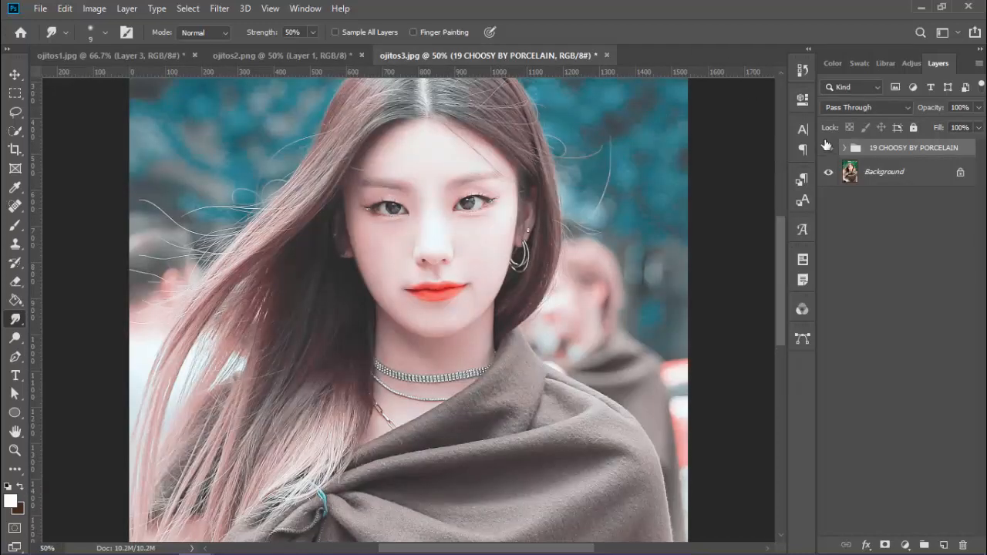
pyautogui.click(828, 147)
pyautogui.click(887, 171)
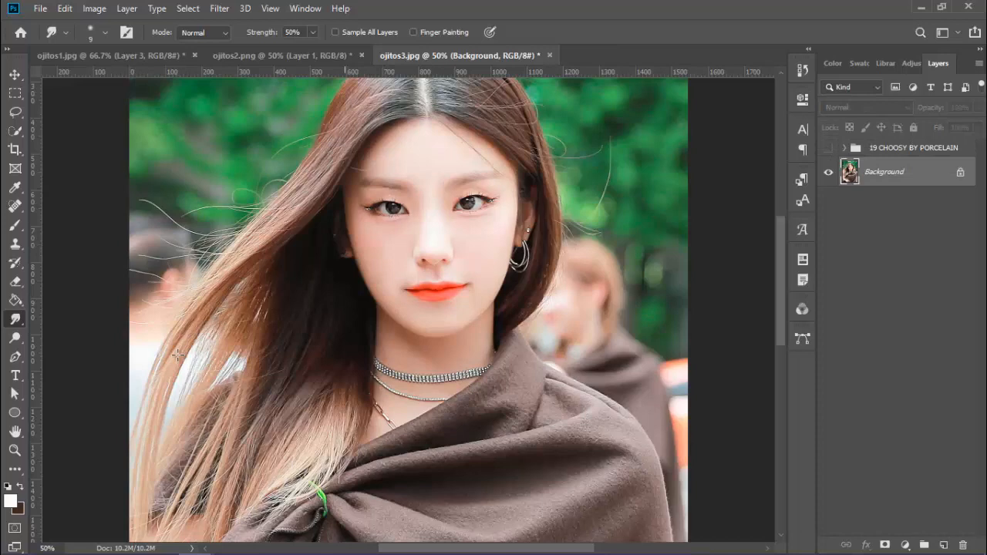
# Add a new blank layer directly above Background in ojitos3.jpg and activate the Brush tool for the eyes
pyautogui.click(14, 451)
pyautogui.click(461, 189)
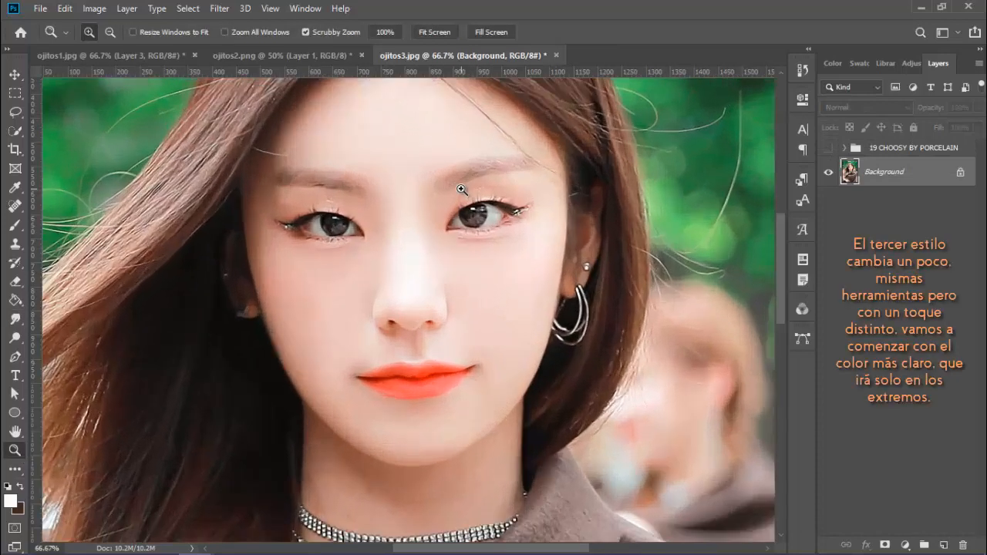
pyautogui.click(359, 209)
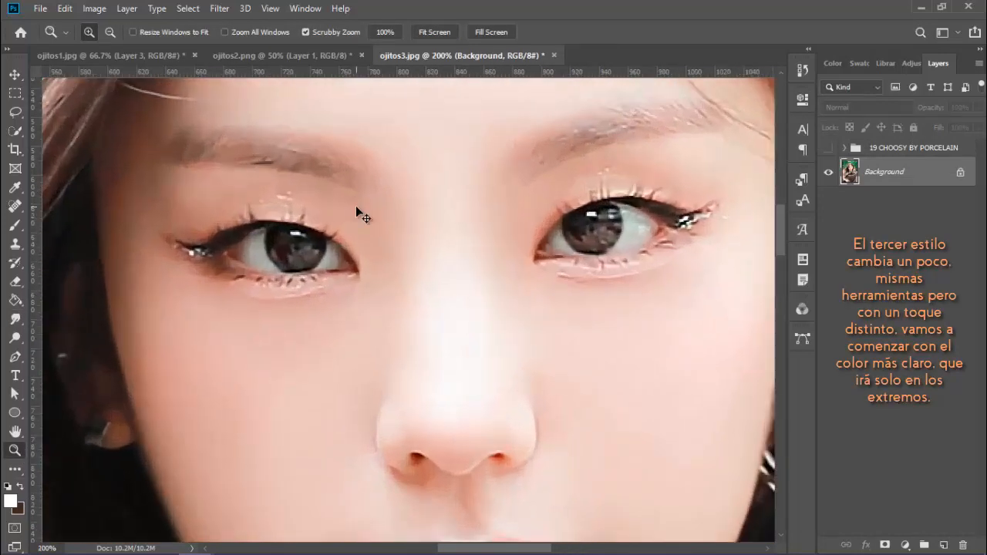
pyautogui.hotkey('ctrl', 'shift', 'n')
pyautogui.press('Return')
pyautogui.press('b')
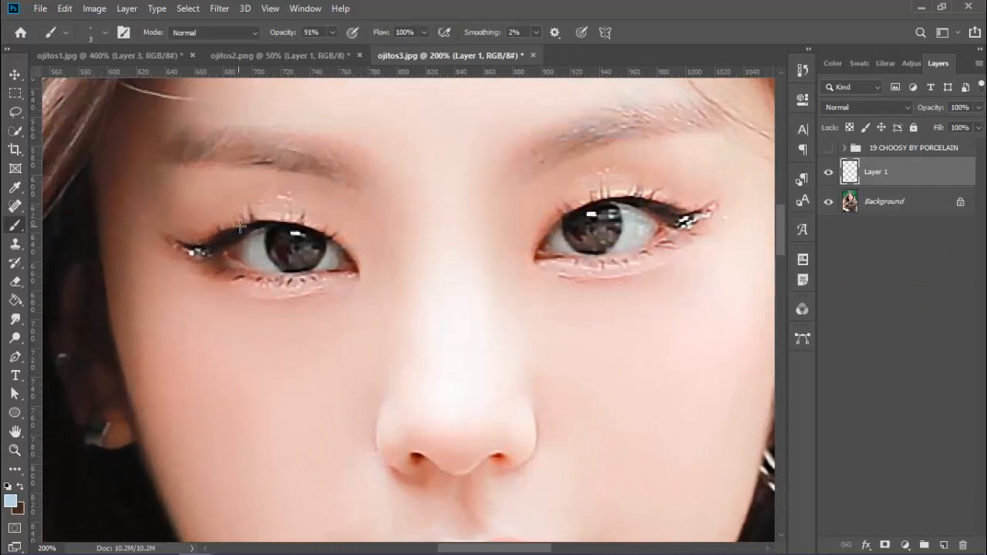
# Try a light blue stroke in the left iris, undo it, and set the Brush size to 6 px
pyautogui.click(14, 451)
pyautogui.click(184, 298)
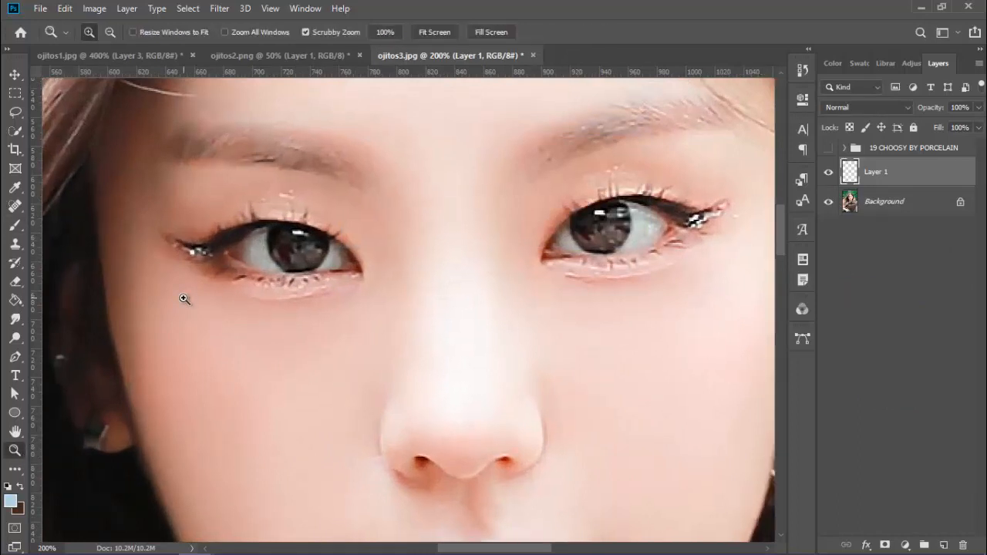
pyautogui.click(255, 239)
pyautogui.click(15, 225)
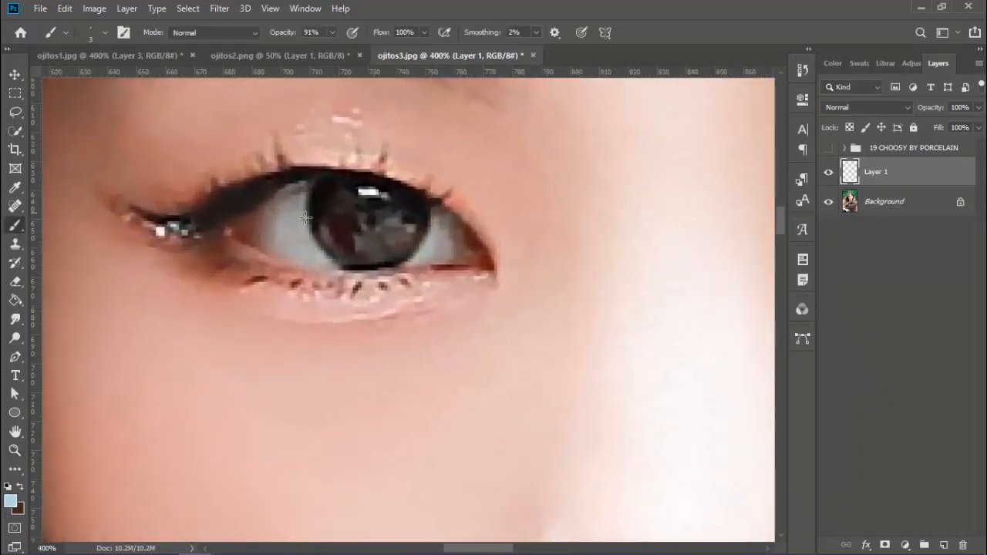
pyautogui.moveTo(330, 192)
pyautogui.mouseDown()
pyautogui.moveTo(323, 219)
pyautogui.moveTo(348, 235)
pyautogui.mouseUp()
pyautogui.hotkey('ctrl', 'z')
pyautogui.click(105, 32)
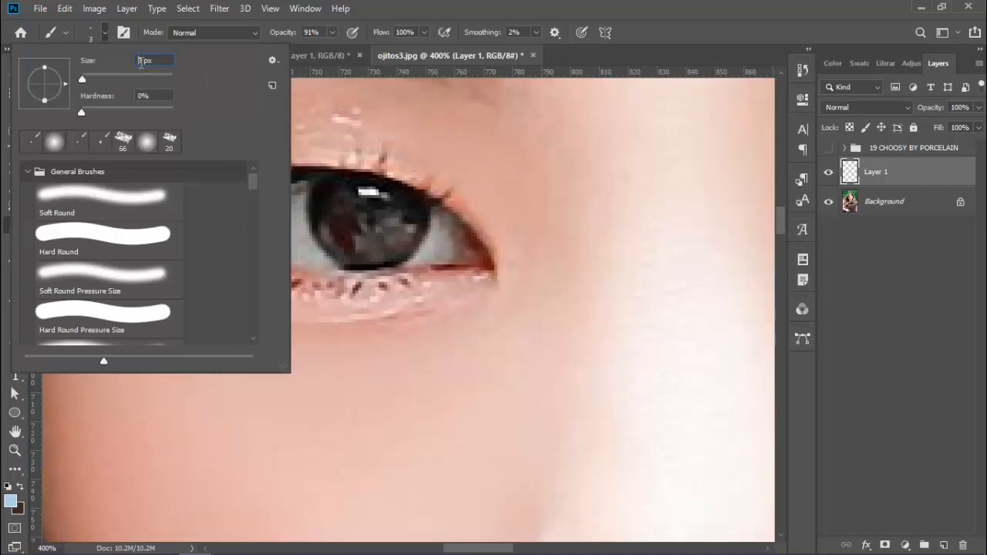
pyautogui.write('6')
pyautogui.press('Return')
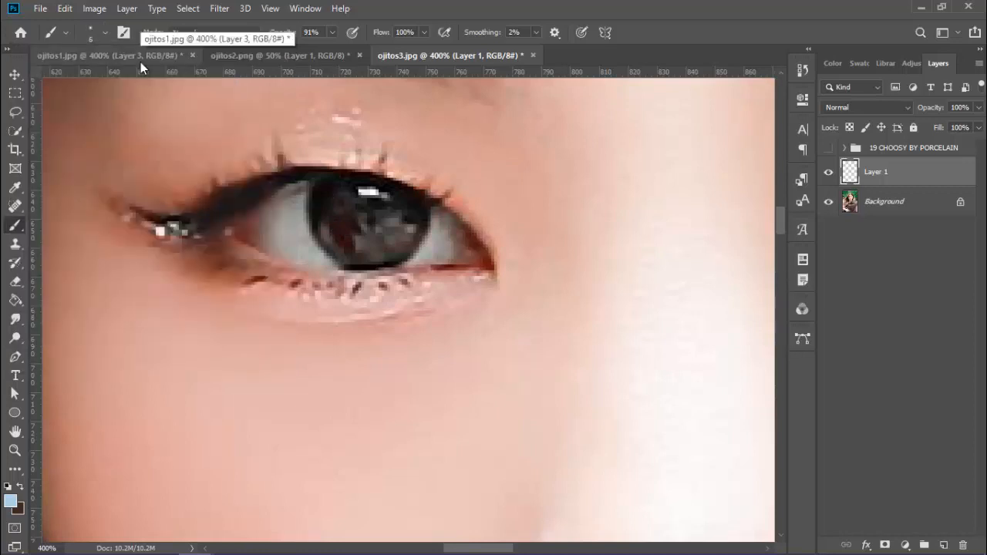
# Brush short light blue strokes at both sides of each iris on Layer 1, leaving the lower middle unpainted
pyautogui.moveTo(338, 193)
pyautogui.mouseDown()
pyautogui.moveTo(327, 219)
pyautogui.moveTo(358, 232)
pyautogui.moveTo(330, 199)
pyautogui.moveTo(345, 235)
pyautogui.moveTo(336, 215)
pyautogui.moveTo(346, 224)
pyautogui.mouseUp()
pyautogui.hotkey('ctrl', 'z')
pyautogui.moveTo(389, 233)
pyautogui.mouseDown()
pyautogui.moveTo(405, 222)
pyautogui.moveTo(387, 234)
pyautogui.moveTo(395, 230)
pyautogui.mouseUp()
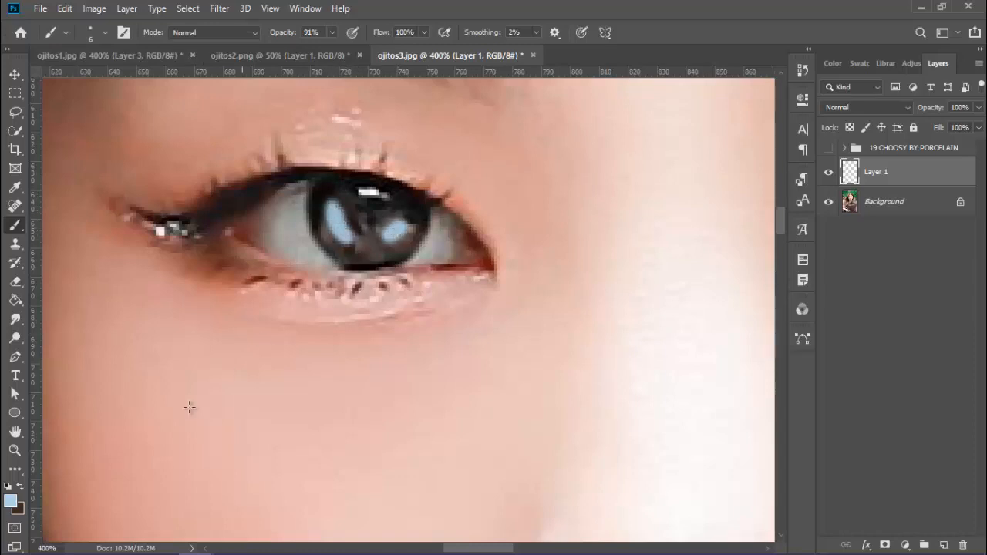
pyautogui.moveTo(455, 551); pyautogui.dragTo(509, 549)
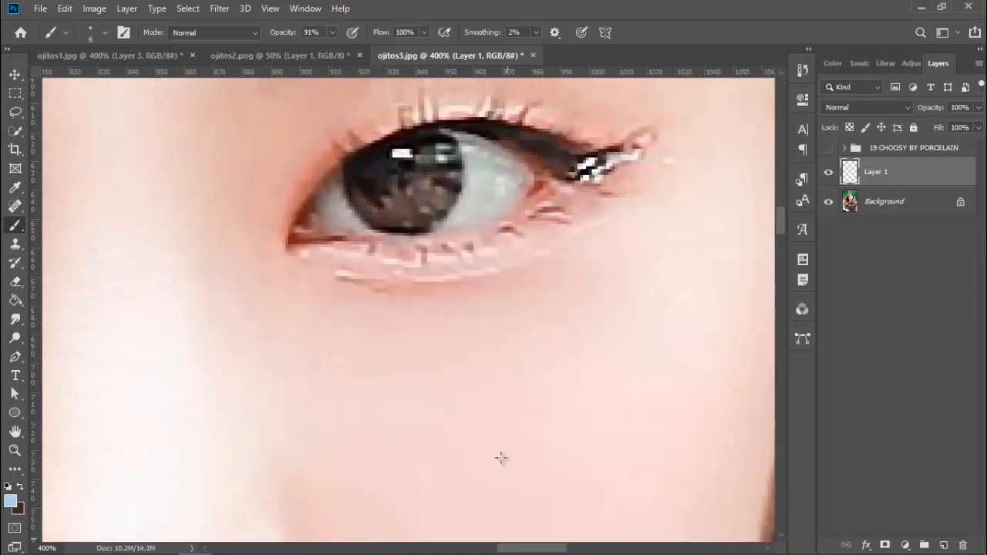
pyautogui.moveTo(362, 192)
pyautogui.mouseDown()
pyautogui.moveTo(367, 204)
pyautogui.moveTo(389, 209)
pyautogui.moveTo(375, 193)
pyautogui.mouseUp()
pyautogui.moveTo(438, 174)
pyautogui.mouseDown()
pyautogui.moveTo(432, 192)
pyautogui.moveTo(448, 158)
pyautogui.moveTo(430, 199)
pyautogui.mouseUp()
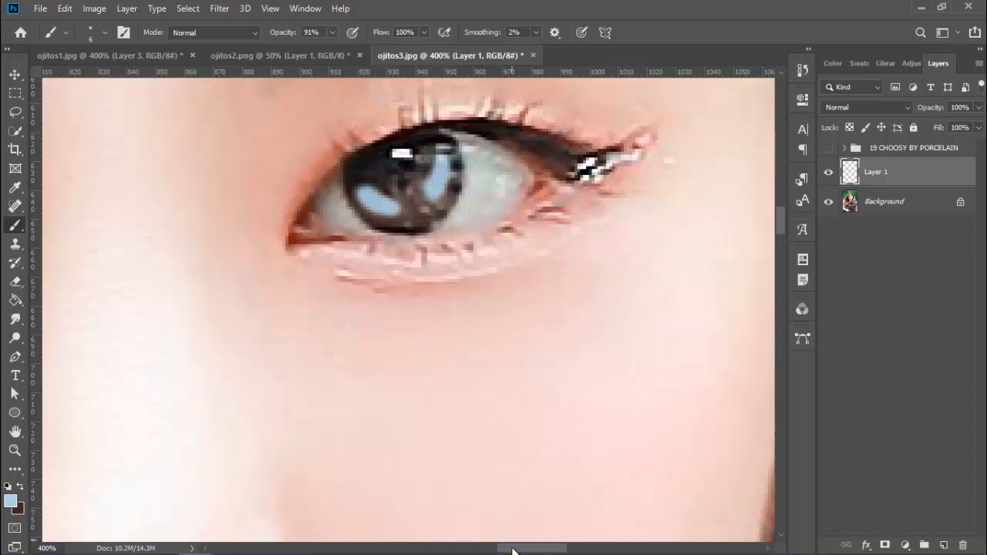
# Set the foreground colour to light coral #ff998e
pyautogui.moveTo(520, 551); pyautogui.dragTo(451, 538)
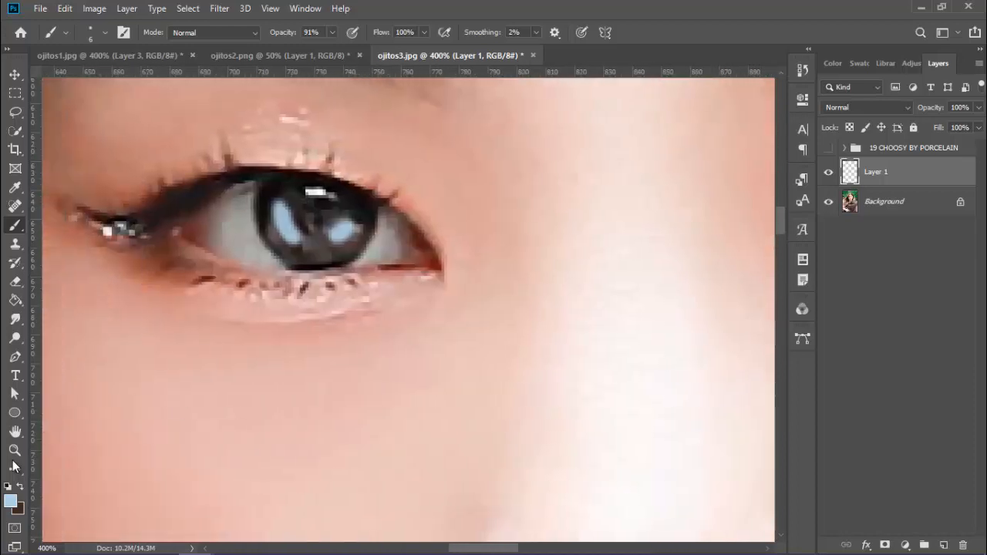
pyautogui.click(10, 502)
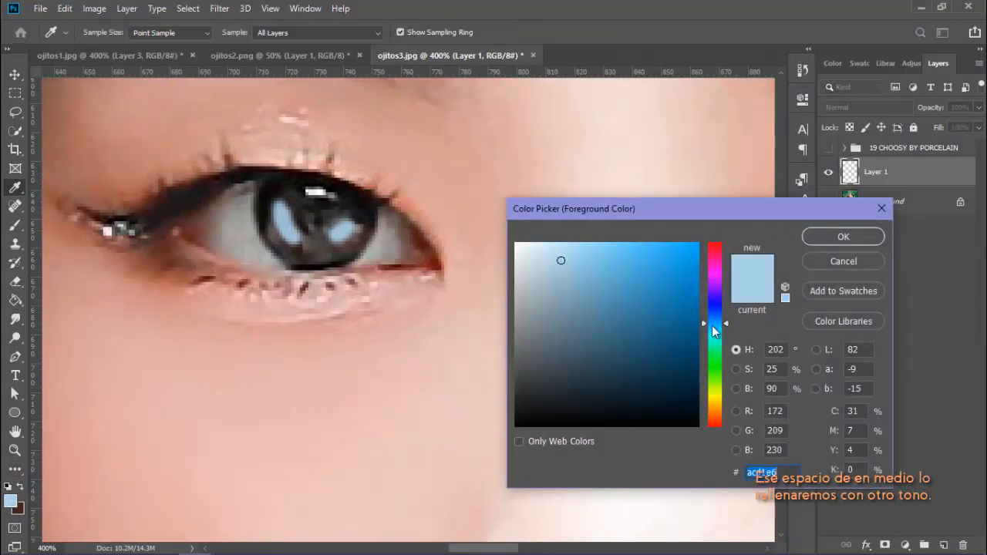
pyautogui.moveTo(715, 294); pyautogui.dragTo(722, 433)
pyautogui.moveTo(596, 276); pyautogui.dragTo(596, 242)
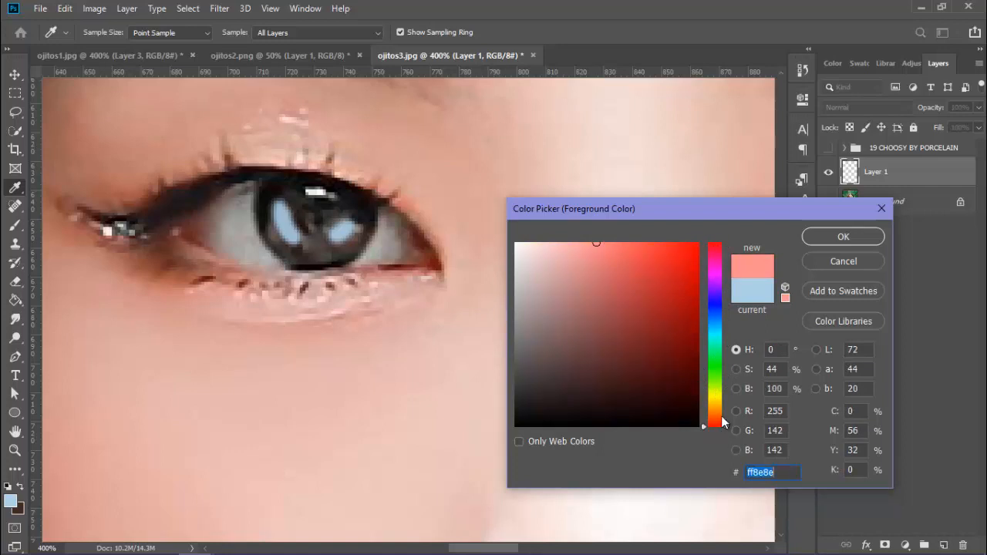
pyautogui.moveTo(722, 423); pyautogui.dragTo(721, 425)
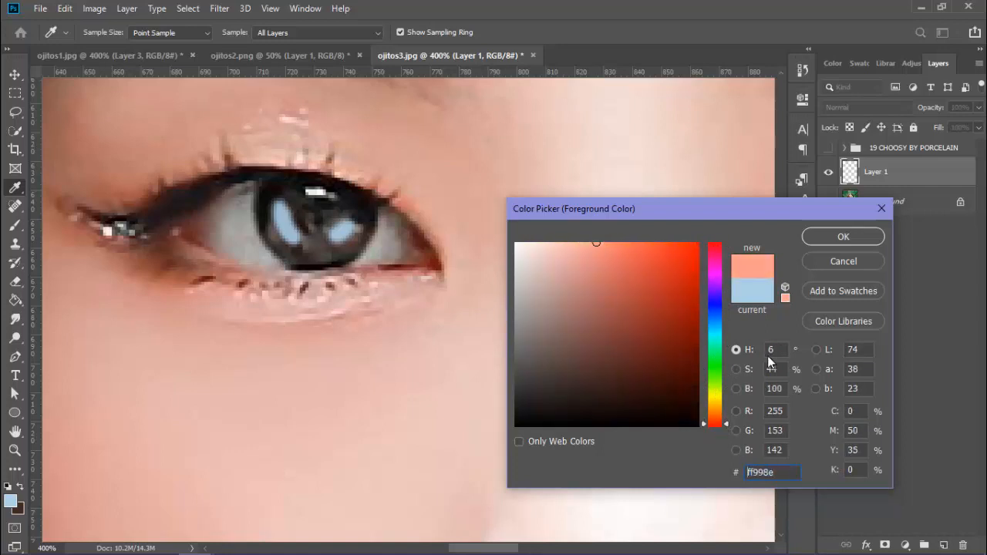
pyautogui.click(853, 236)
# Brush a short coral stroke between the two light blue strokes at the lower middle of each iris
pyautogui.press('b')
pyautogui.moveTo(302, 240); pyautogui.dragTo(333, 242)
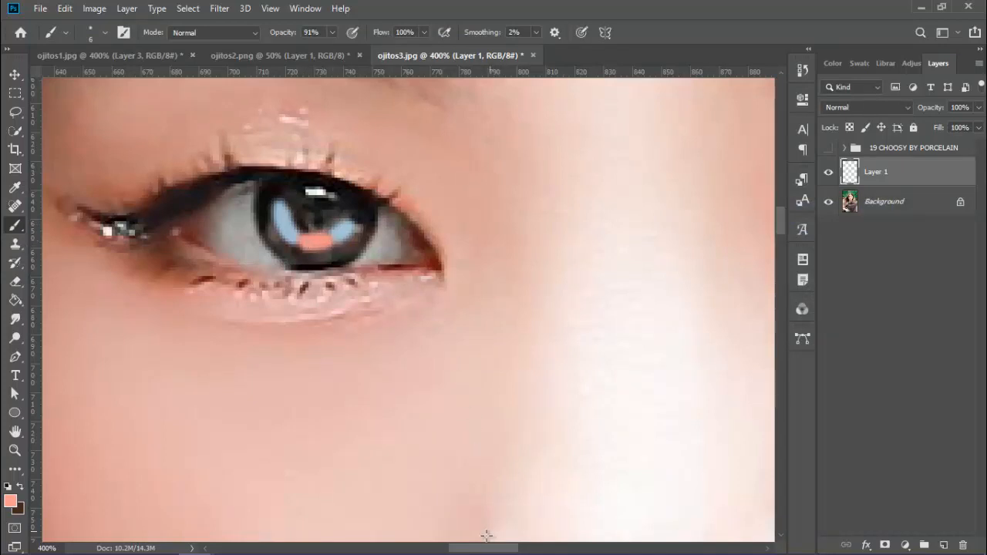
pyautogui.moveTo(489, 552); pyautogui.dragTo(537, 549)
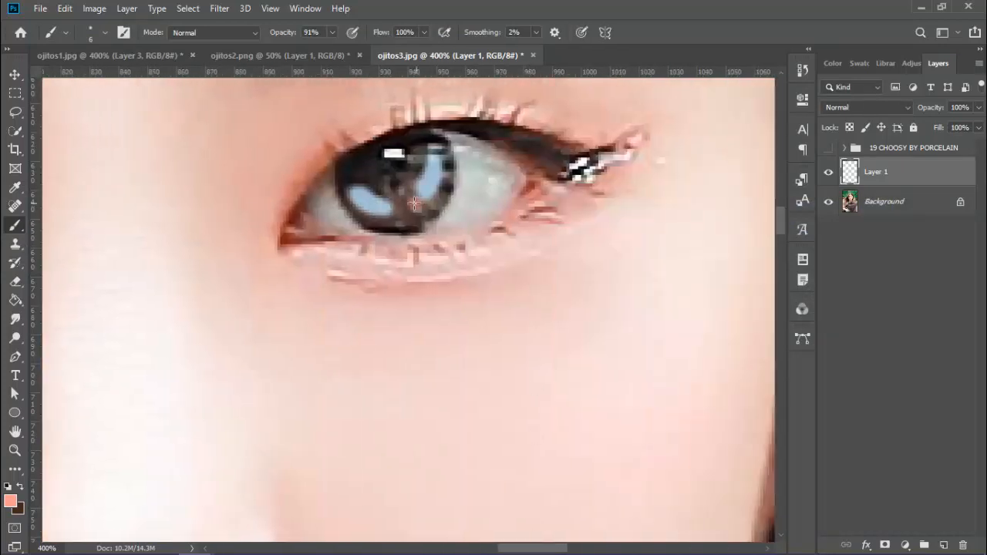
pyautogui.moveTo(416, 205)
pyautogui.mouseDown()
pyautogui.moveTo(403, 204)
pyautogui.moveTo(423, 202)
pyautogui.mouseUp()
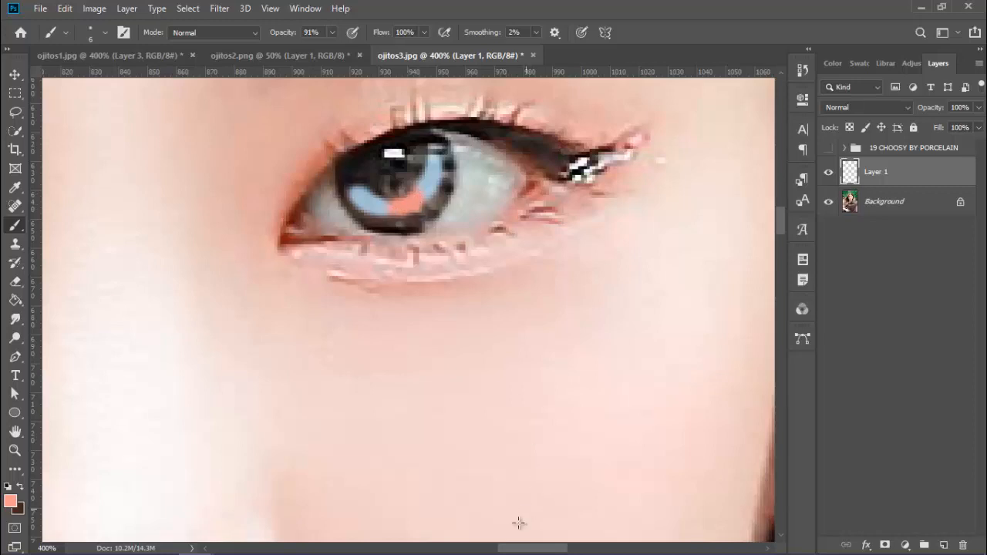
# Smudge the blue and coral paint across the left iris at 50% strength, keeping the coral centre visible
pyautogui.moveTo(505, 549); pyautogui.dragTo(460, 549)
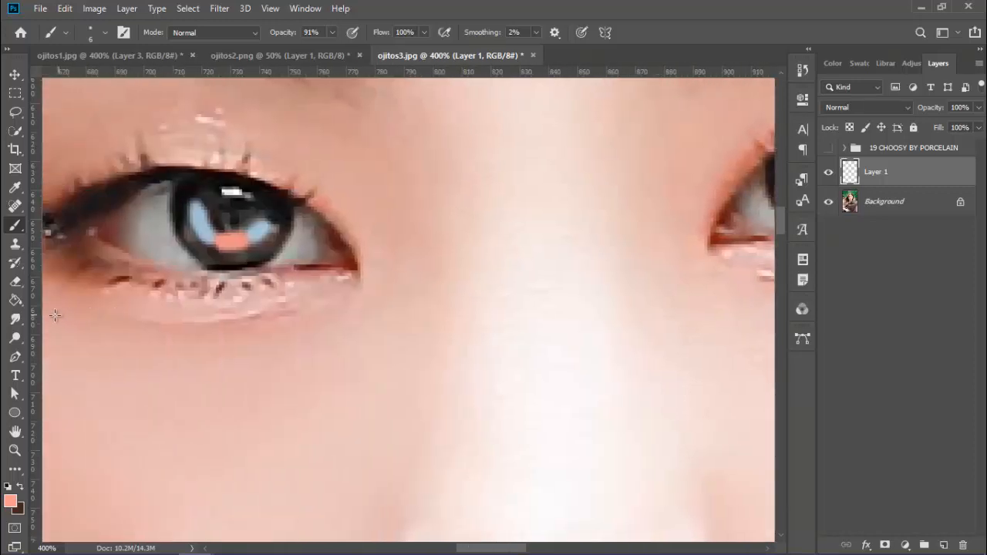
pyautogui.click(14, 319)
pyautogui.moveTo(193, 234)
pyautogui.mouseDown()
pyautogui.moveTo(218, 245)
pyautogui.moveTo(226, 242)
pyautogui.moveTo(194, 225)
pyautogui.moveTo(231, 241)
pyautogui.moveTo(267, 216)
pyautogui.moveTo(250, 249)
pyautogui.moveTo(276, 233)
pyautogui.moveTo(267, 209)
pyautogui.mouseUp()
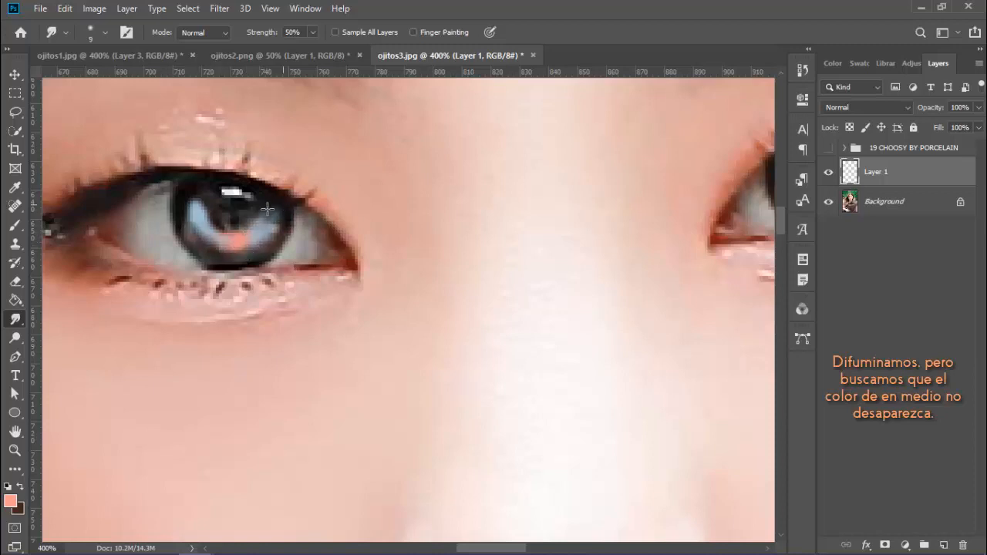
pyautogui.moveTo(208, 221)
pyautogui.mouseDown()
pyautogui.moveTo(190, 239)
pyautogui.moveTo(202, 245)
pyautogui.moveTo(188, 218)
pyautogui.moveTo(224, 252)
pyautogui.moveTo(193, 225)
pyautogui.moveTo(216, 247)
pyautogui.moveTo(196, 224)
pyautogui.moveTo(206, 180)
pyautogui.moveTo(204, 204)
pyautogui.moveTo(224, 224)
pyautogui.moveTo(250, 212)
pyautogui.moveTo(205, 221)
pyautogui.moveTo(270, 222)
pyautogui.moveTo(219, 217)
pyautogui.moveTo(225, 232)
pyautogui.moveTo(241, 217)
pyautogui.moveTo(237, 236)
pyautogui.moveTo(226, 210)
pyautogui.moveTo(222, 222)
pyautogui.moveTo(295, 223)
pyautogui.moveTo(249, 263)
pyautogui.moveTo(228, 237)
pyautogui.moveTo(211, 262)
pyautogui.moveTo(202, 244)
pyautogui.moveTo(226, 258)
pyautogui.moveTo(270, 240)
pyautogui.moveTo(238, 262)
pyautogui.moveTo(255, 245)
pyautogui.mouseUp()
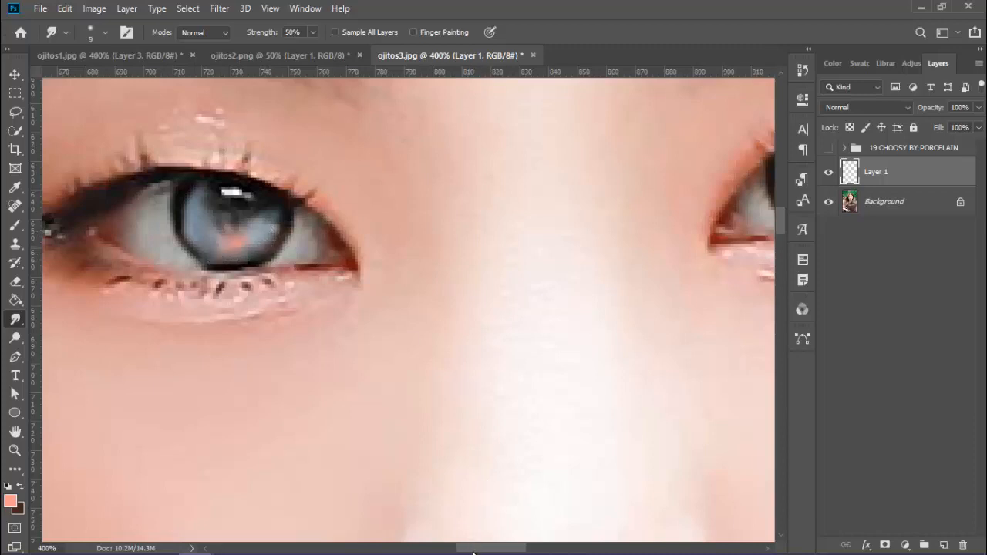
# Smudge the blue and coral strokes around the right iris at 50% strength, keeping a touch of coral in the middle
pyautogui.moveTo(473, 552); pyautogui.dragTo(514, 549)
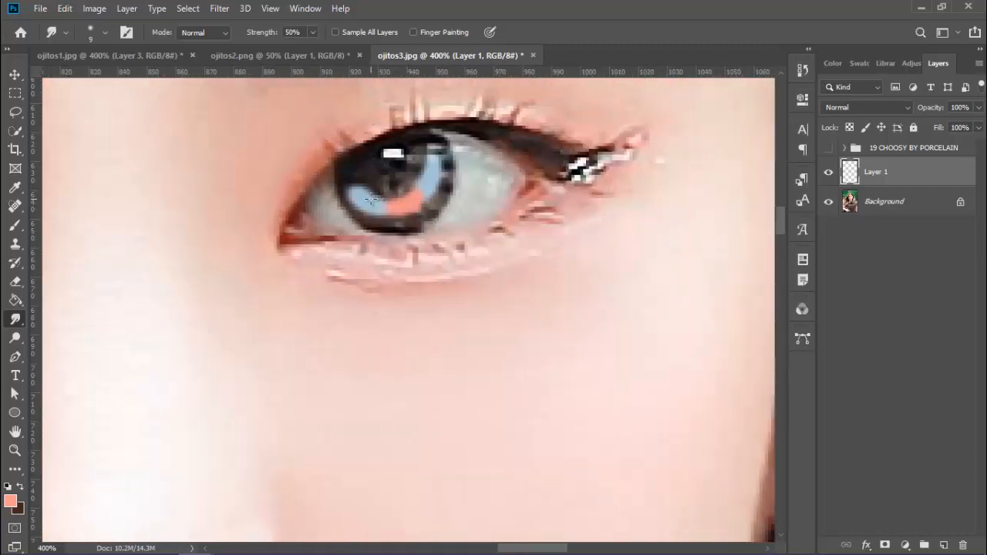
pyautogui.moveTo(371, 200)
pyautogui.mouseDown()
pyautogui.moveTo(357, 167)
pyautogui.moveTo(364, 206)
pyautogui.moveTo(397, 221)
pyautogui.moveTo(363, 202)
pyautogui.moveTo(404, 208)
pyautogui.mouseUp()
pyautogui.moveTo(350, 185); pyautogui.dragTo(401, 216)
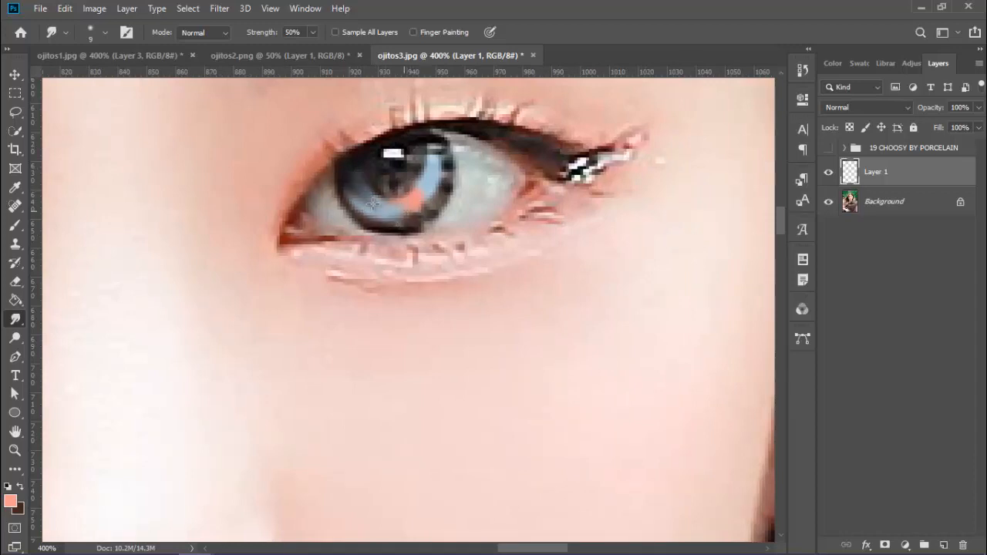
pyautogui.moveTo(357, 179)
pyautogui.mouseDown()
pyautogui.moveTo(375, 222)
pyautogui.moveTo(407, 206)
pyautogui.mouseUp()
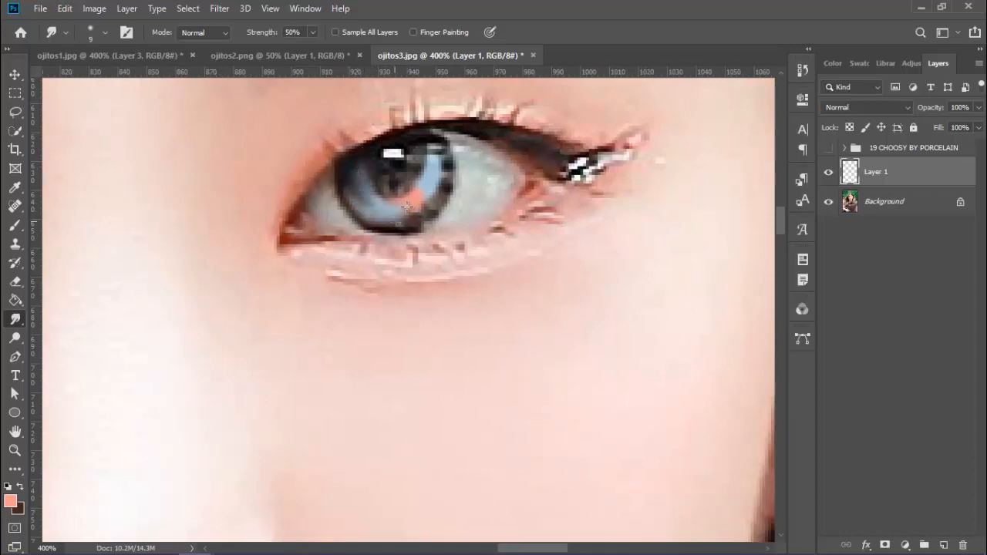
pyautogui.moveTo(437, 168)
pyautogui.mouseDown()
pyautogui.moveTo(431, 220)
pyautogui.moveTo(434, 145)
pyautogui.moveTo(430, 205)
pyautogui.mouseUp()
pyautogui.moveTo(437, 159); pyautogui.dragTo(425, 210)
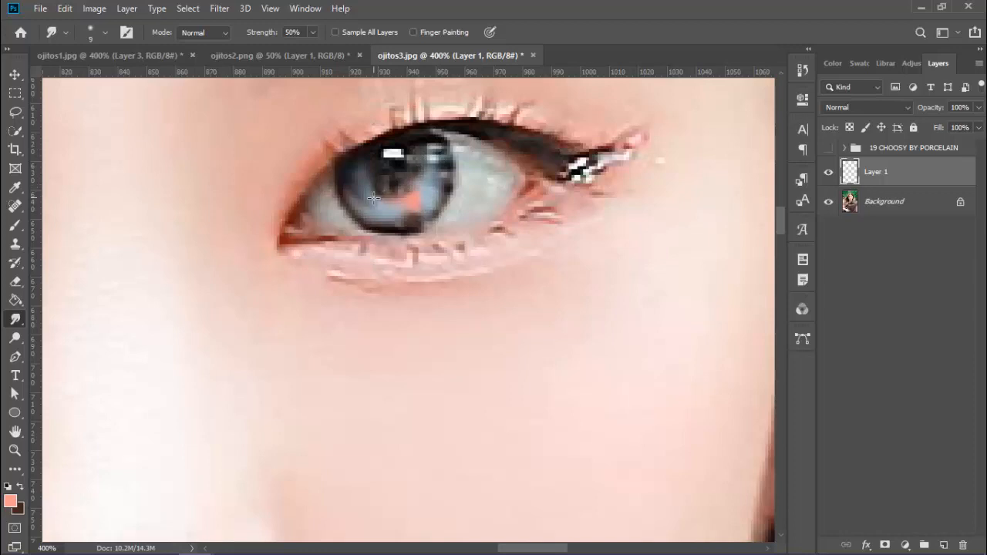
pyautogui.moveTo(388, 199)
pyautogui.mouseDown()
pyautogui.moveTo(418, 174)
pyautogui.moveTo(401, 190)
pyautogui.moveTo(378, 189)
pyautogui.moveTo(368, 160)
pyautogui.mouseUp()
pyautogui.moveTo(428, 196)
pyautogui.mouseDown()
pyautogui.moveTo(405, 221)
pyautogui.moveTo(429, 207)
pyautogui.moveTo(438, 176)
pyautogui.moveTo(395, 221)
pyautogui.moveTo(427, 213)
pyautogui.moveTo(384, 223)
pyautogui.mouseUp()
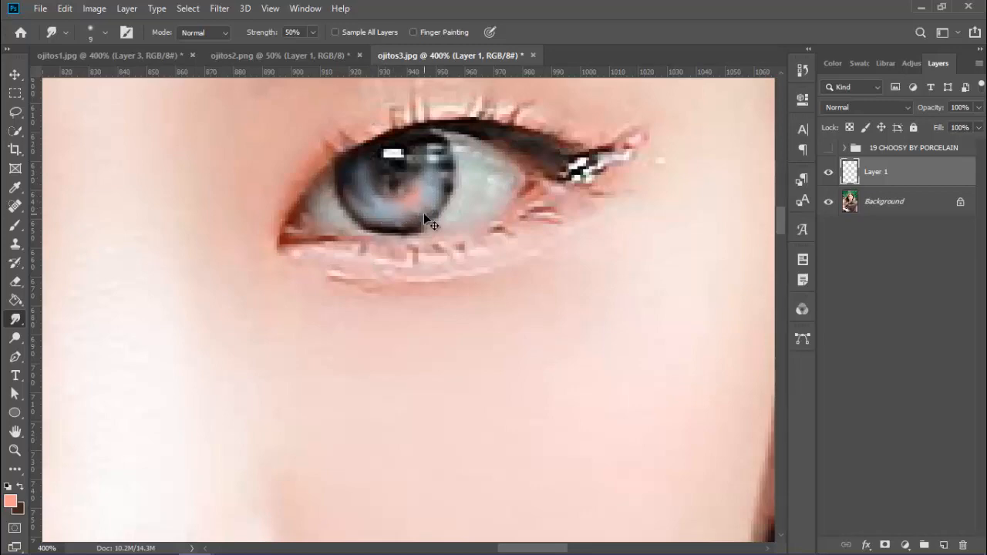
# Smudge the outer edges of the right iris a little more and check both recoloured eyes on the whole portrait
pyautogui.hotkey('ctrl', '-')
pyautogui.hotkey('ctrl', '-')
pyautogui.scroll(-3, 423, 213)
pyautogui.scroll(5, 423, 212)
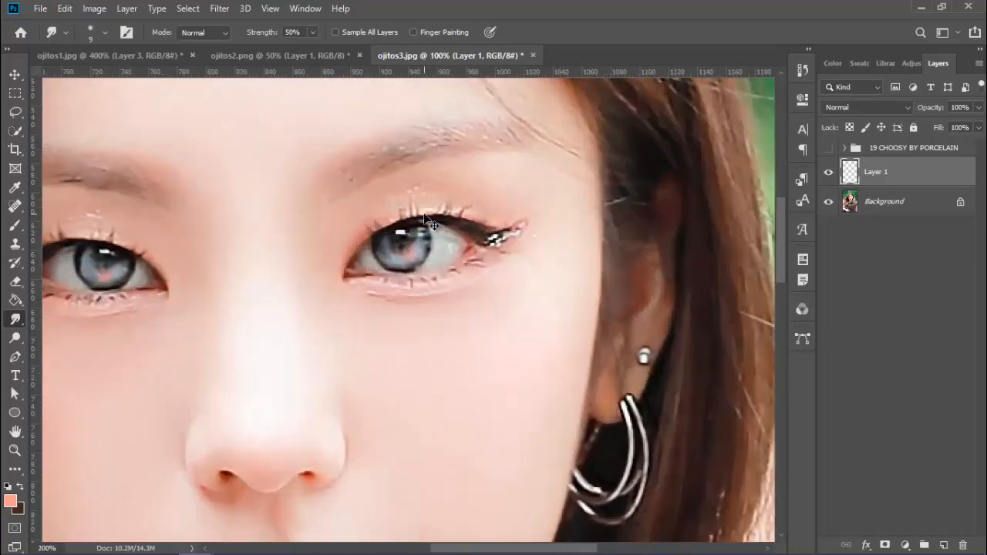
pyautogui.moveTo(350, 190)
pyautogui.mouseDown()
pyautogui.moveTo(392, 218)
pyautogui.moveTo(350, 186)
pyautogui.mouseUp()
pyautogui.moveTo(443, 199); pyautogui.dragTo(449, 143)
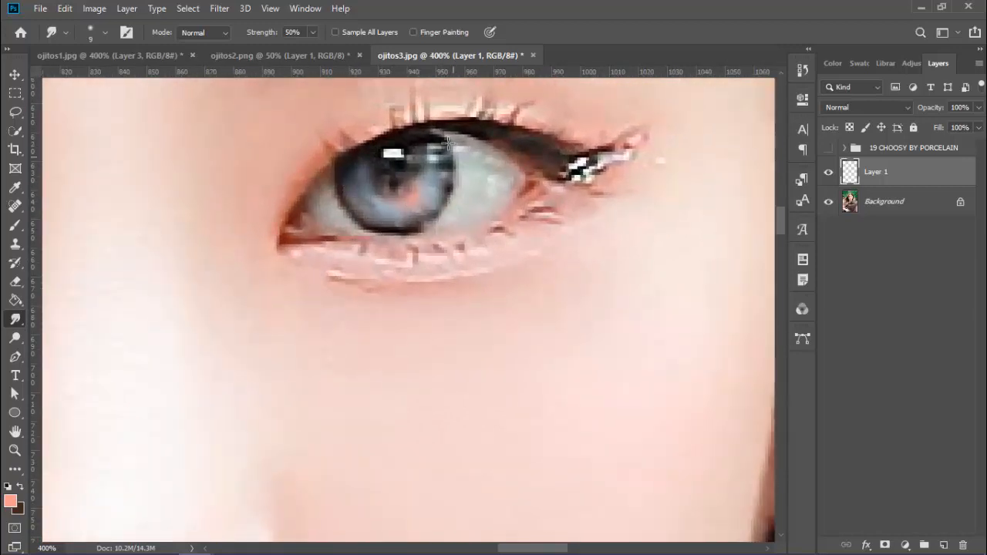
pyautogui.scroll(-5, 409, 328)
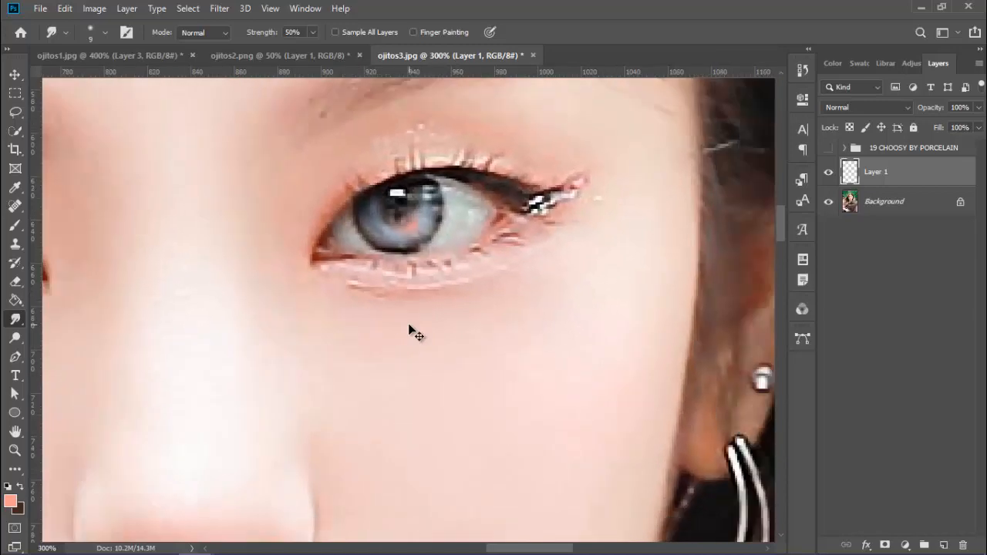
pyautogui.scroll(-3, 410, 328)
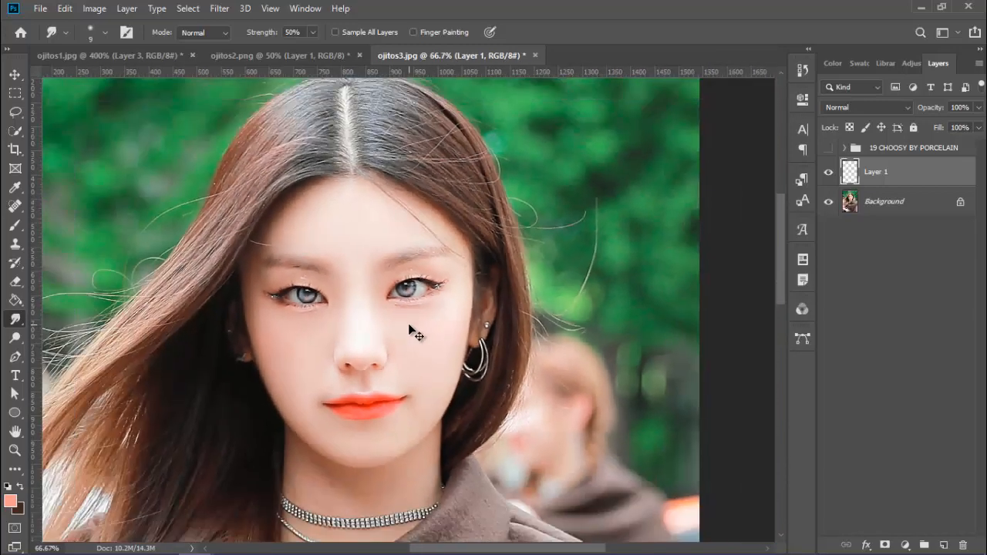
pyautogui.scroll(1, 409, 327)
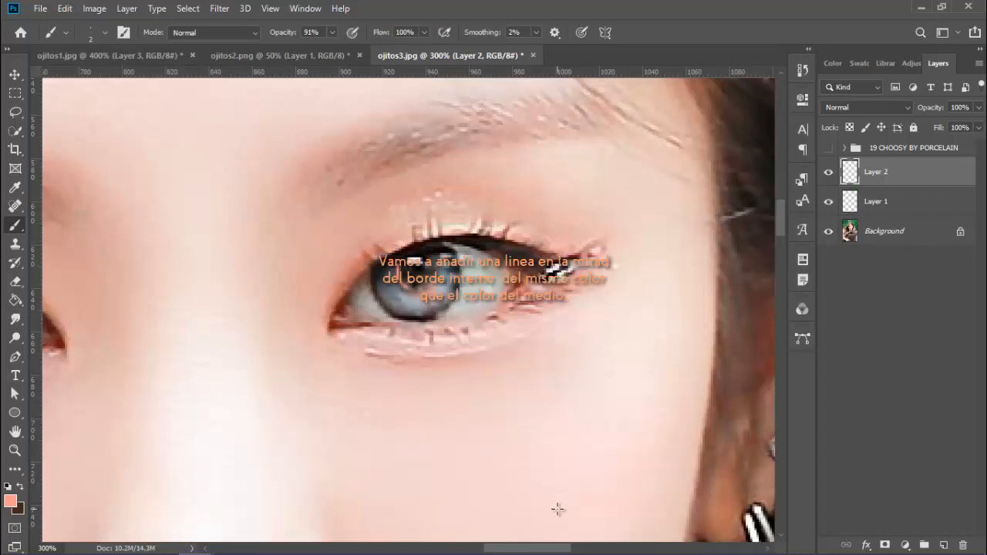
# Brush a short coral line along the upper inner part of each iris and smudge both lines at 50% strength
pyautogui.moveTo(513, 550); pyautogui.dragTo(482, 545)
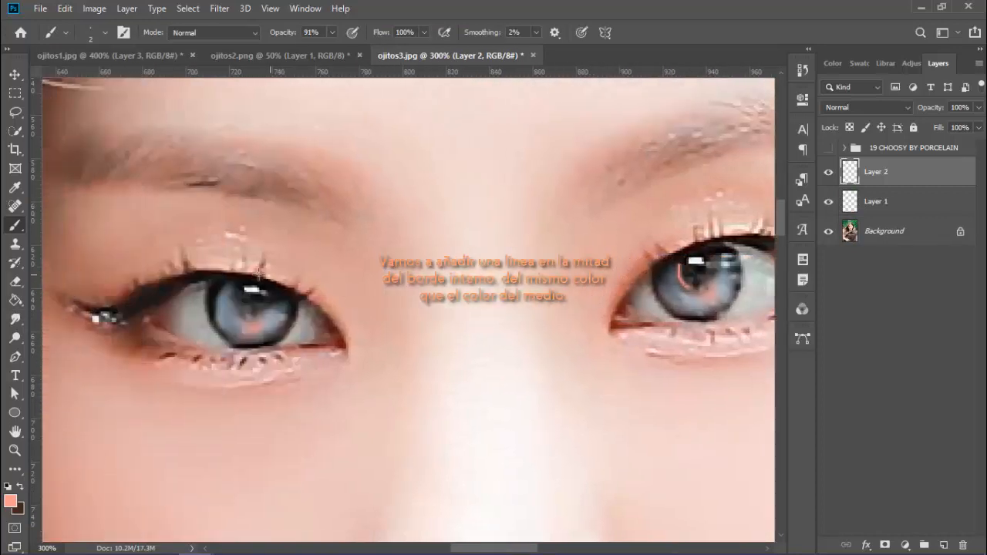
pyautogui.moveTo(236, 289); pyautogui.dragTo(237, 301)
pyautogui.click(15, 319)
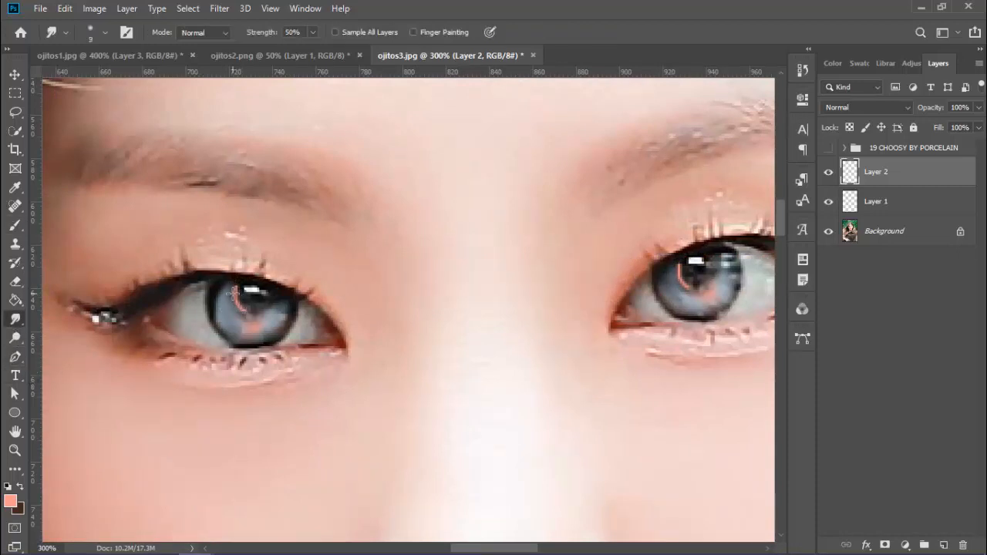
pyautogui.moveTo(239, 307)
pyautogui.mouseDown()
pyautogui.moveTo(234, 283)
pyautogui.moveTo(240, 309)
pyautogui.mouseUp()
pyautogui.moveTo(681, 283)
pyautogui.mouseDown()
pyautogui.moveTo(688, 289)
pyautogui.moveTo(678, 273)
pyautogui.mouseUp()
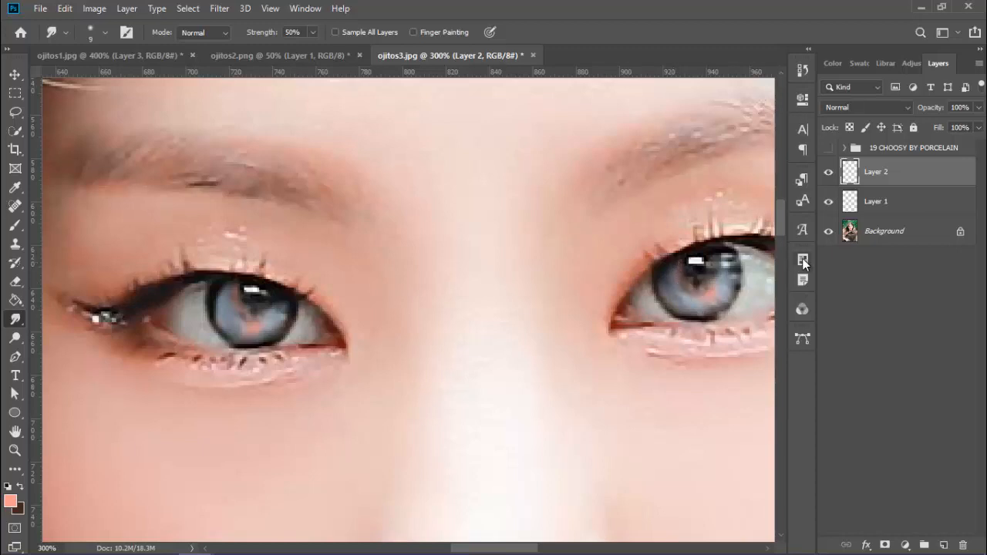
# Add a new layer above the iris paint layers and set the foreground colour to white (ffffff)
pyautogui.hotkey('ctrl', 'shift', 'n')
pyautogui.press('Return')
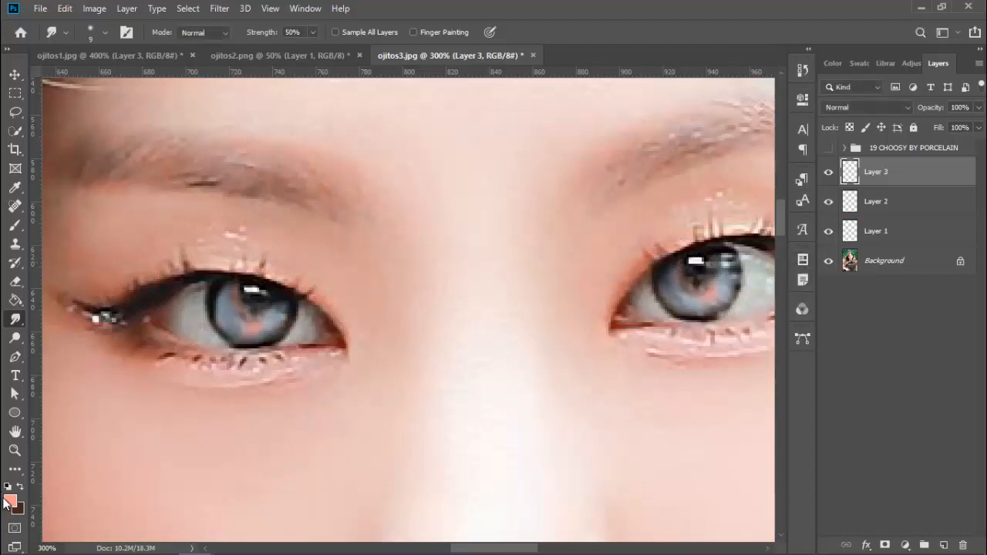
pyautogui.click(10, 503)
pyautogui.moveTo(522, 304); pyautogui.dragTo(392, 182)
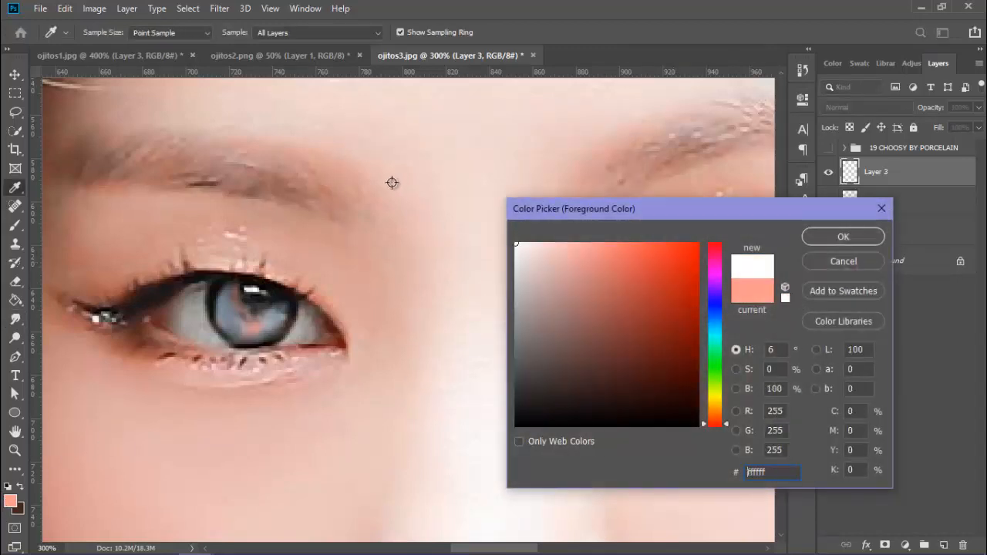
pyautogui.click(832, 238)
# Brush a short white highlight across the left edge of each iris at 91% opacity
pyautogui.press('b')
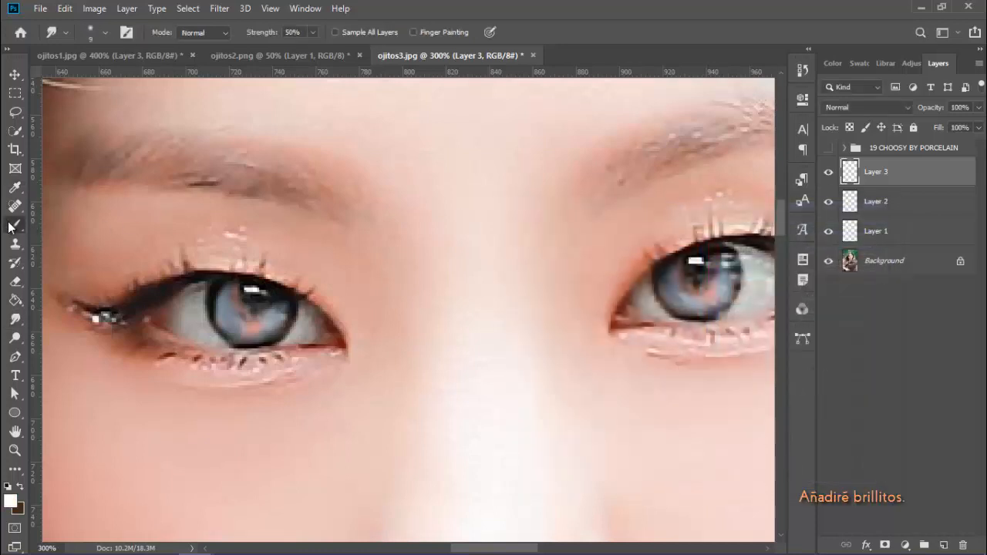
pyautogui.moveTo(205, 312)
pyautogui.mouseDown()
pyautogui.moveTo(231, 305)
pyautogui.moveTo(208, 310)
pyautogui.moveTo(222, 307)
pyautogui.mouseUp()
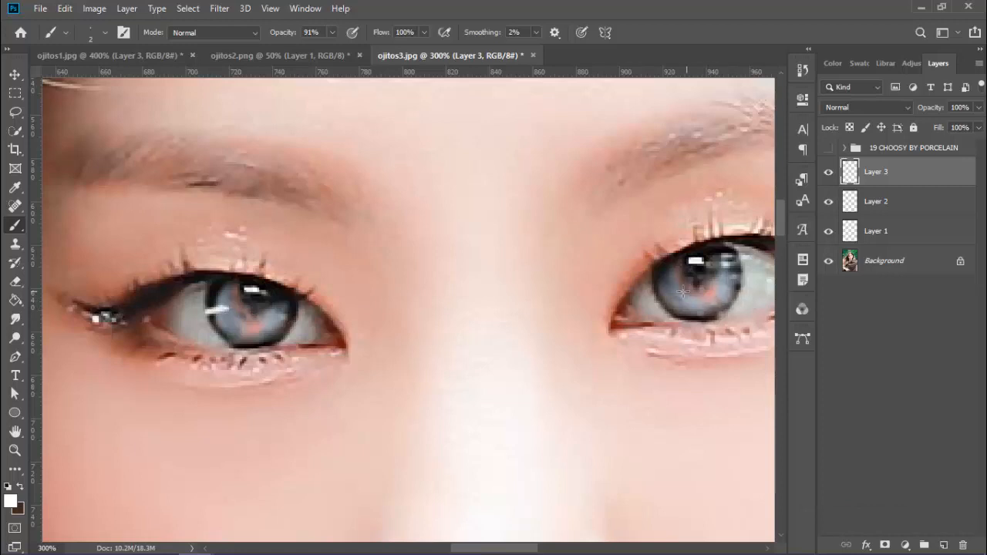
pyautogui.moveTo(683, 292)
pyautogui.mouseDown()
pyautogui.moveTo(649, 298)
pyautogui.moveTo(675, 290)
pyautogui.mouseUp()
pyautogui.moveTo(200, 312); pyautogui.dragTo(227, 308)
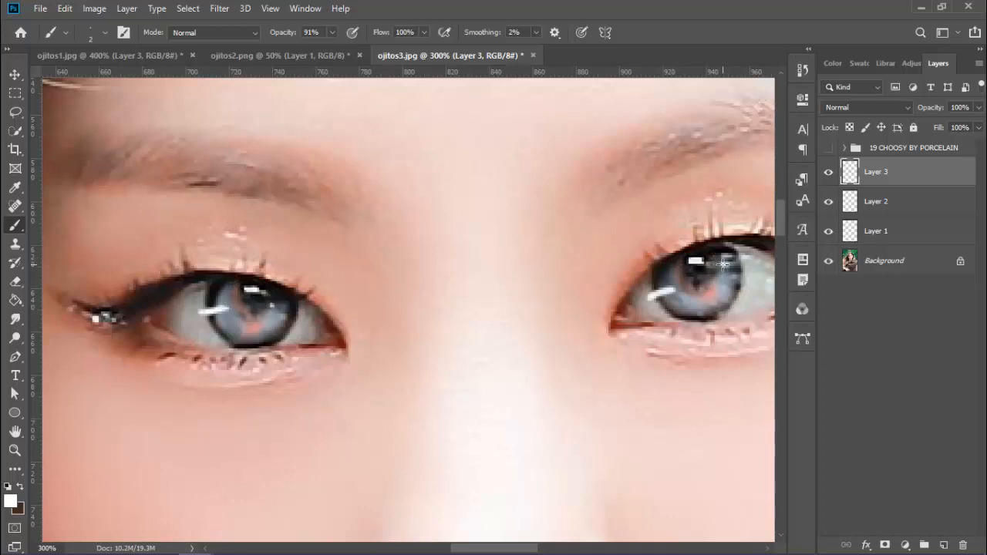
# Smudge the white highlights on both irises outward into the whites of the eyes at 50% strength
pyautogui.click(15, 318)
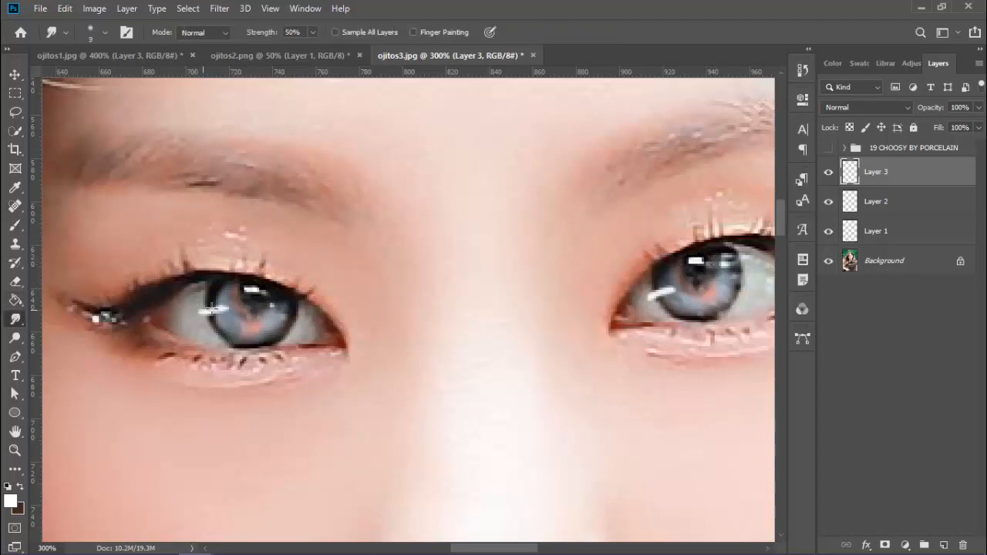
pyautogui.moveTo(218, 310)
pyautogui.mouseDown()
pyautogui.moveTo(193, 311)
pyautogui.moveTo(230, 309)
pyautogui.moveTo(200, 311)
pyautogui.mouseUp()
pyautogui.moveTo(675, 288); pyautogui.dragTo(644, 297)
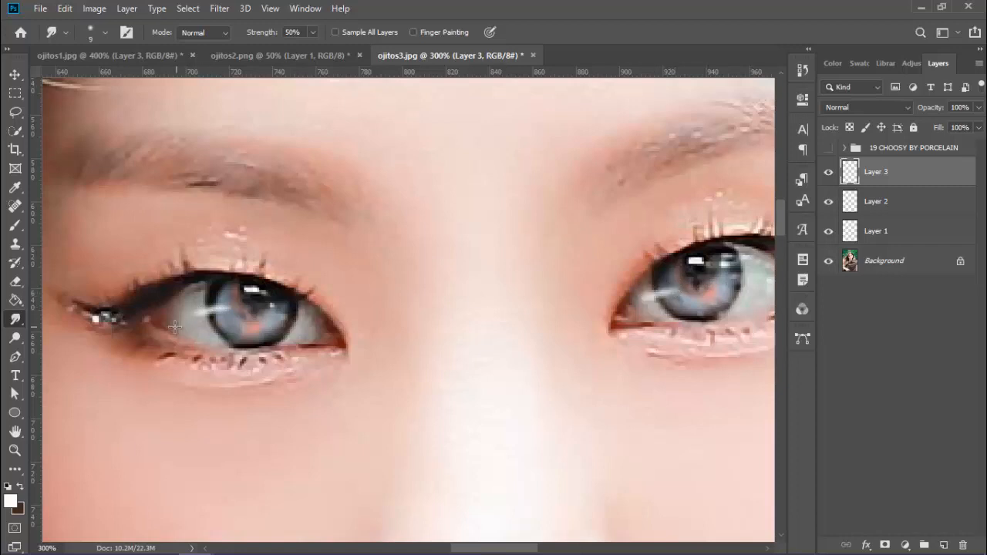
pyautogui.moveTo(213, 309)
pyautogui.mouseDown()
pyautogui.moveTo(231, 309)
pyautogui.moveTo(192, 312)
pyautogui.mouseUp()
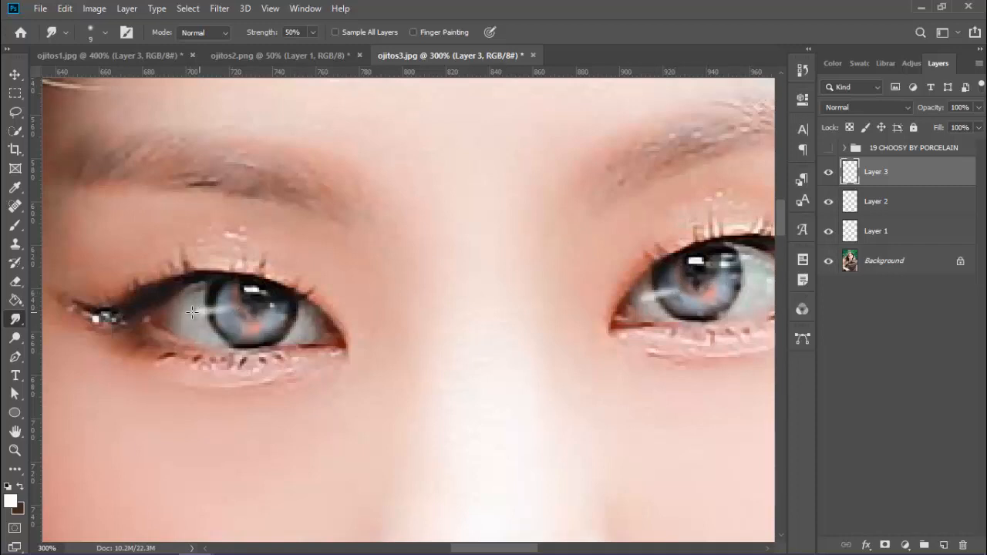
# Brush small white glints around the lower part of the irises and smudge them softly at 50% strength
pyautogui.click(19, 227)
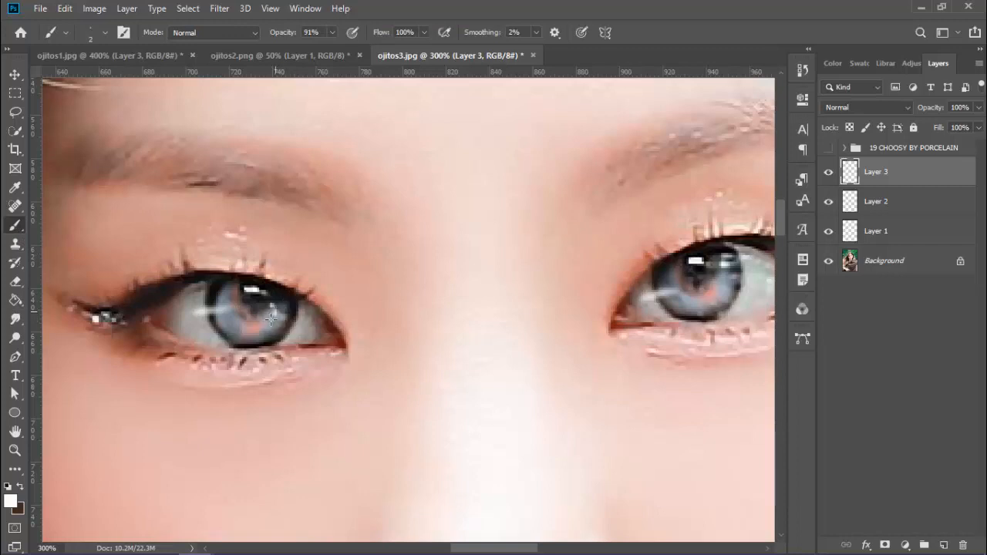
pyautogui.moveTo(272, 318); pyautogui.dragTo(235, 330)
pyautogui.click(16, 336)
pyautogui.click(16, 319)
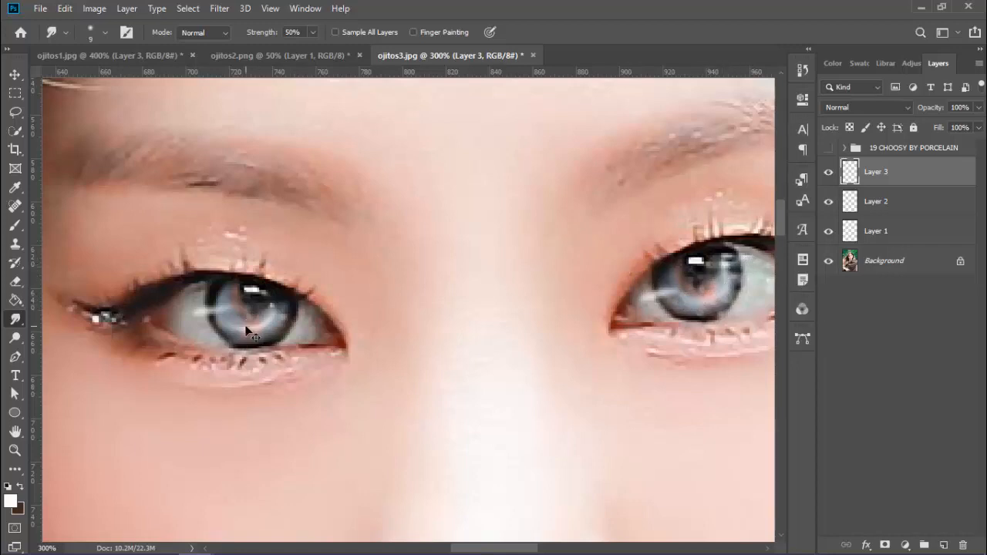
# Check the finished eyes on the whole portrait and make the 19 CHOOSY BY PORCELAIN colouring group visible
pyautogui.hotkey('ctrl', '-')
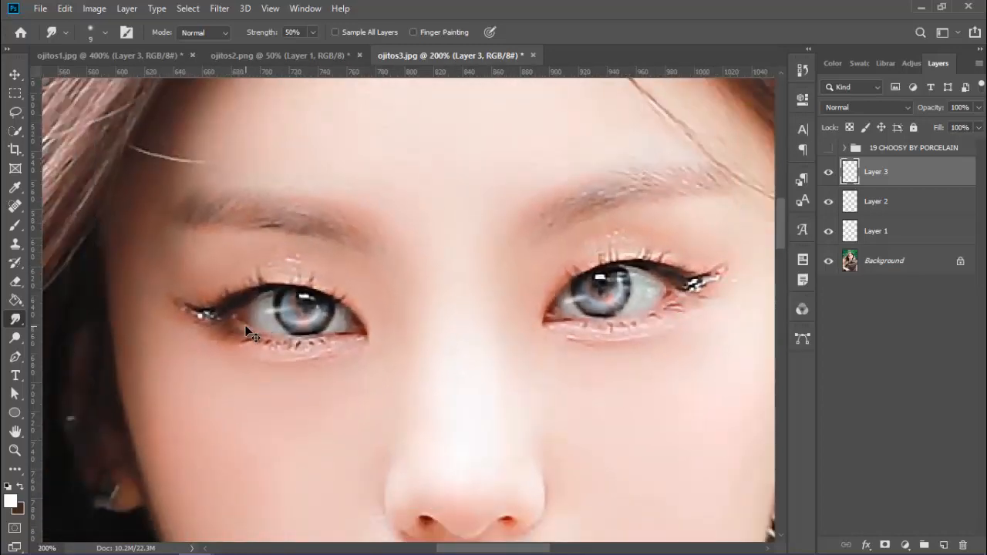
pyautogui.hotkey('ctrl', '-')
pyautogui.hotkey('ctrl', '-')
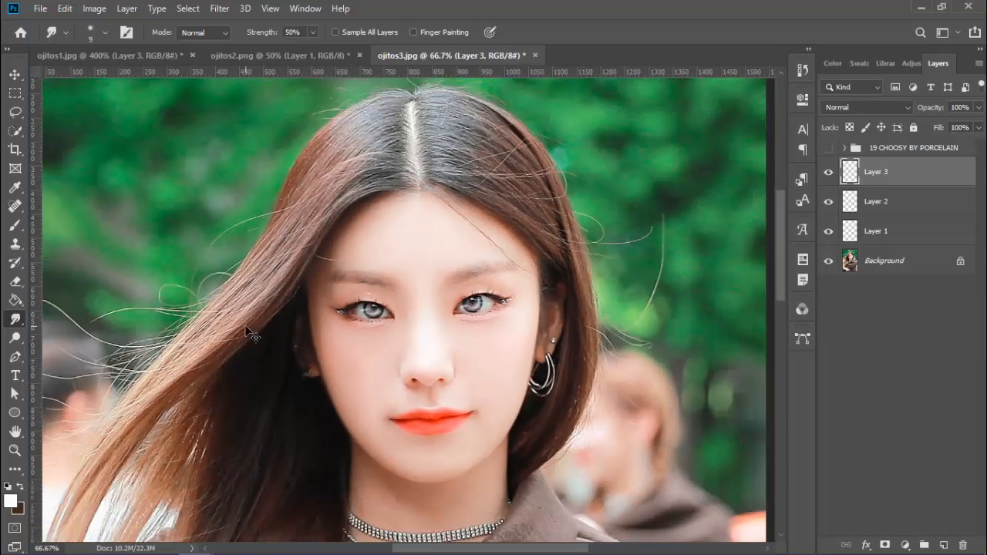
pyautogui.hotkey('ctrl', '-')
pyautogui.hotkey('ctrl', '-')
pyautogui.hotkey('ctrl', '-')
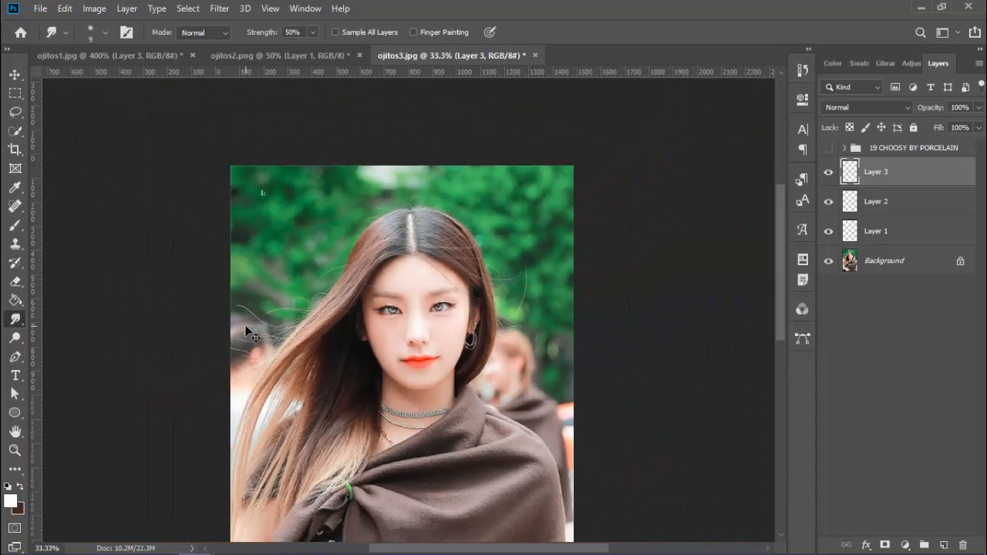
pyautogui.hotkey('ctrl', '+')
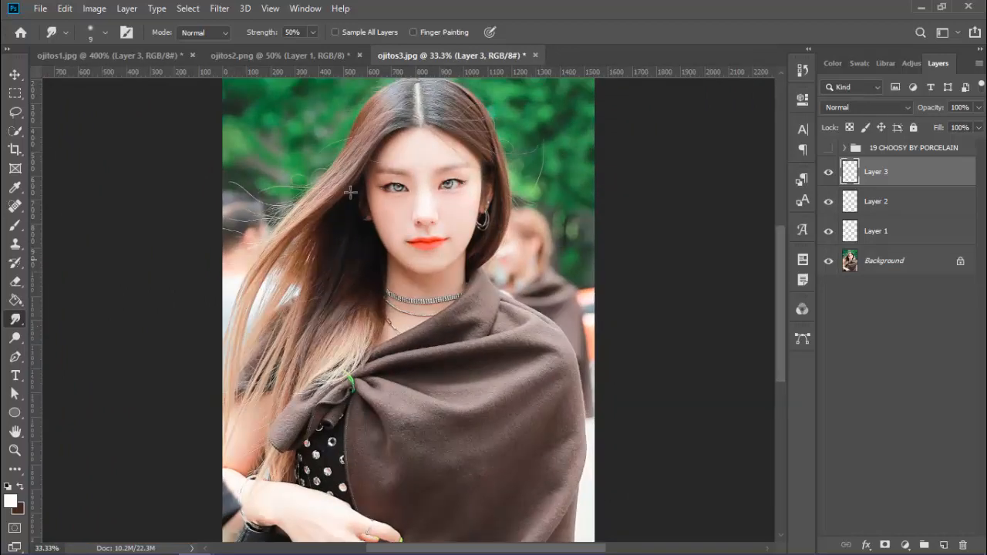
pyautogui.click(832, 148)
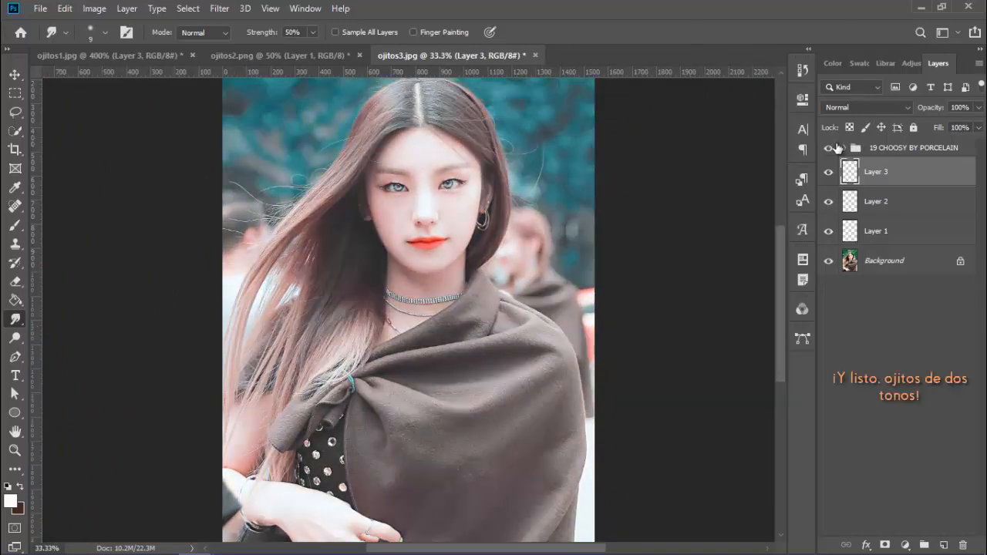
pyautogui.scroll(1, 747, 246)
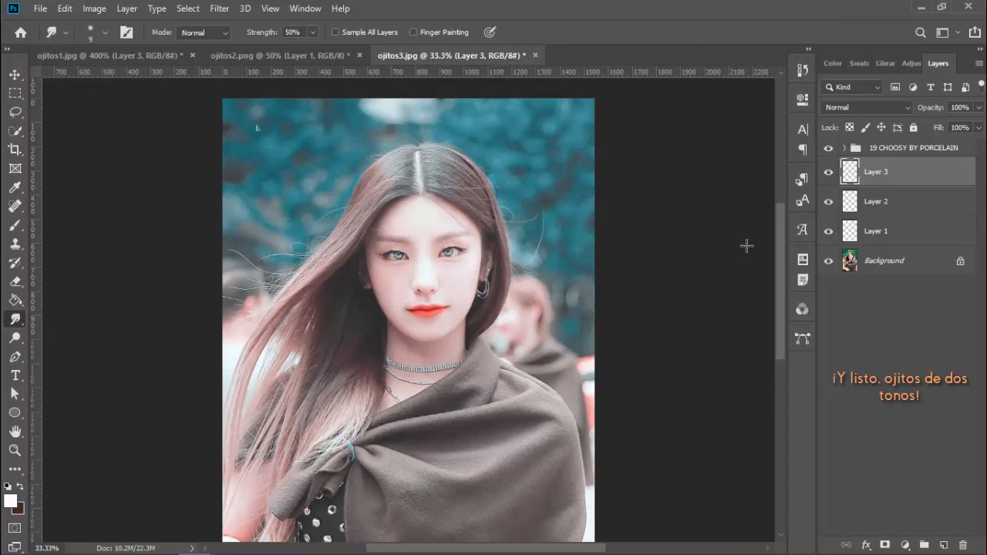
# Examine the recoloured eyes up close in ojitos3.jpg and ojitos2.png with the colouring applied
pyautogui.hotkey('ctrl', '+')
pyautogui.hotkey('ctrl', '+')
pyautogui.hotkey('ctrl', '+')
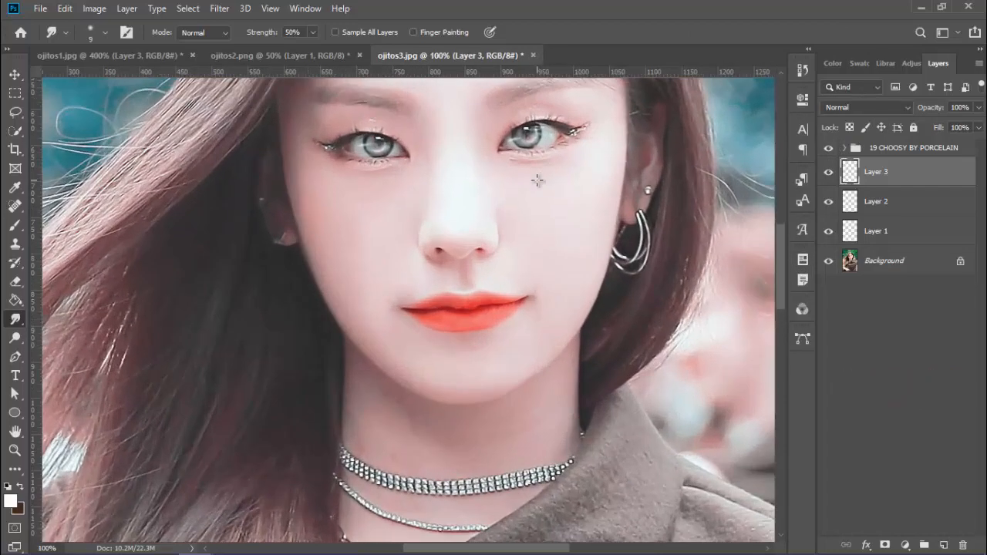
pyautogui.scroll(4, 537, 181)
pyautogui.click(279, 55)
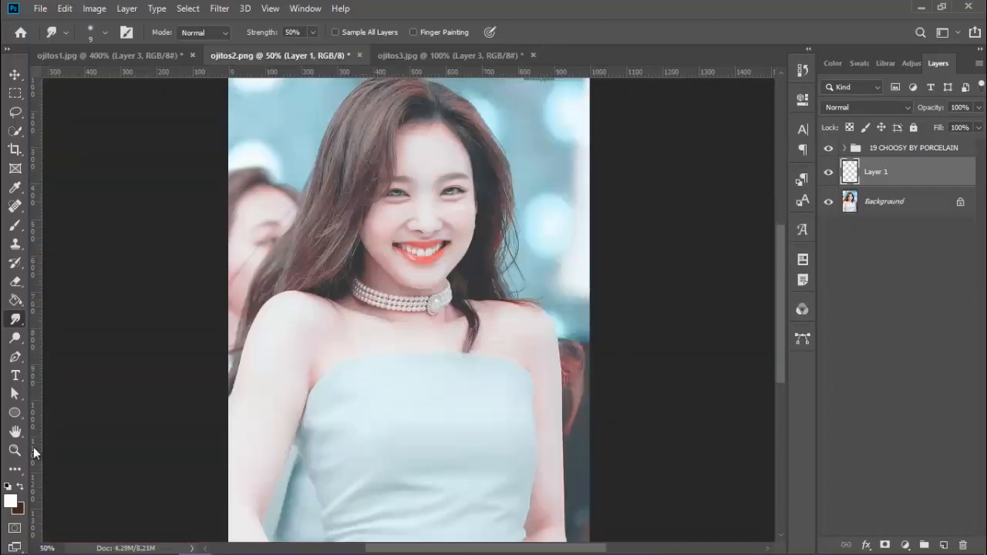
pyautogui.press('z')
pyautogui.doubleClick(419, 183)
# Make the 19 CHOOSY BY PORCELAIN group visible in ojitos1.jpg at 100% zoom and return to ojitos3.jpg
pyautogui.click(130, 55)
pyautogui.hotkey('ctrl', '-')
pyautogui.hotkey('ctrl', '-')
pyautogui.hotkey('ctrl', '-')
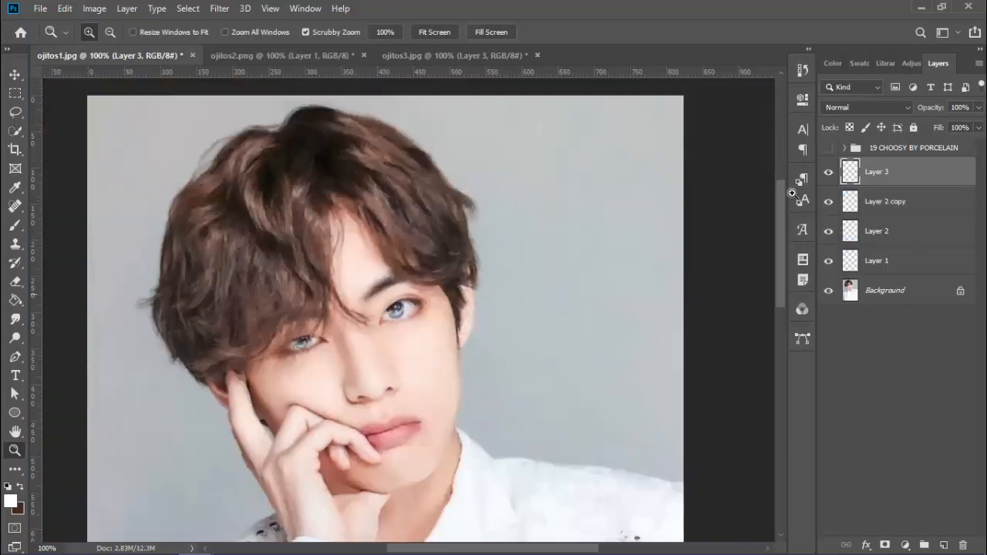
pyautogui.click(830, 148)
pyautogui.click(401, 55)
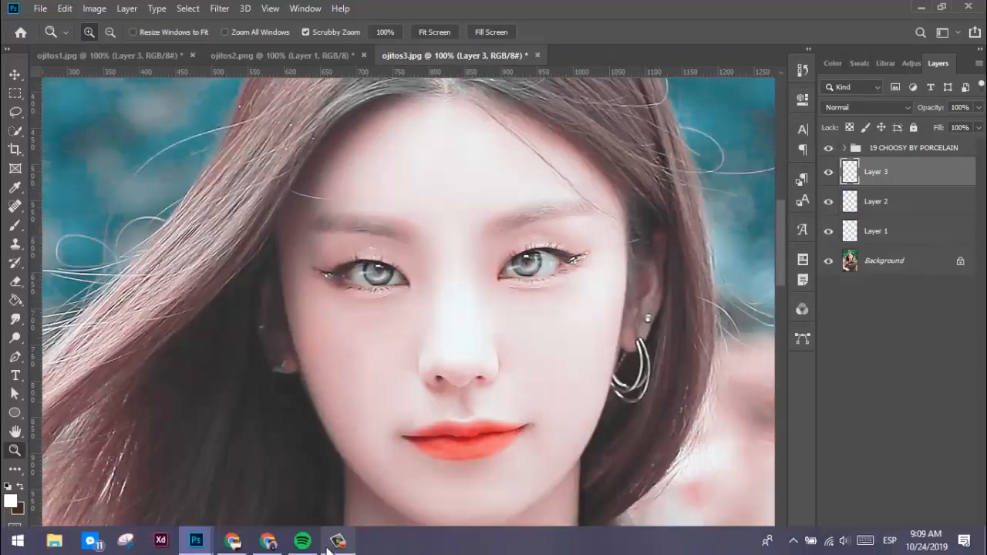